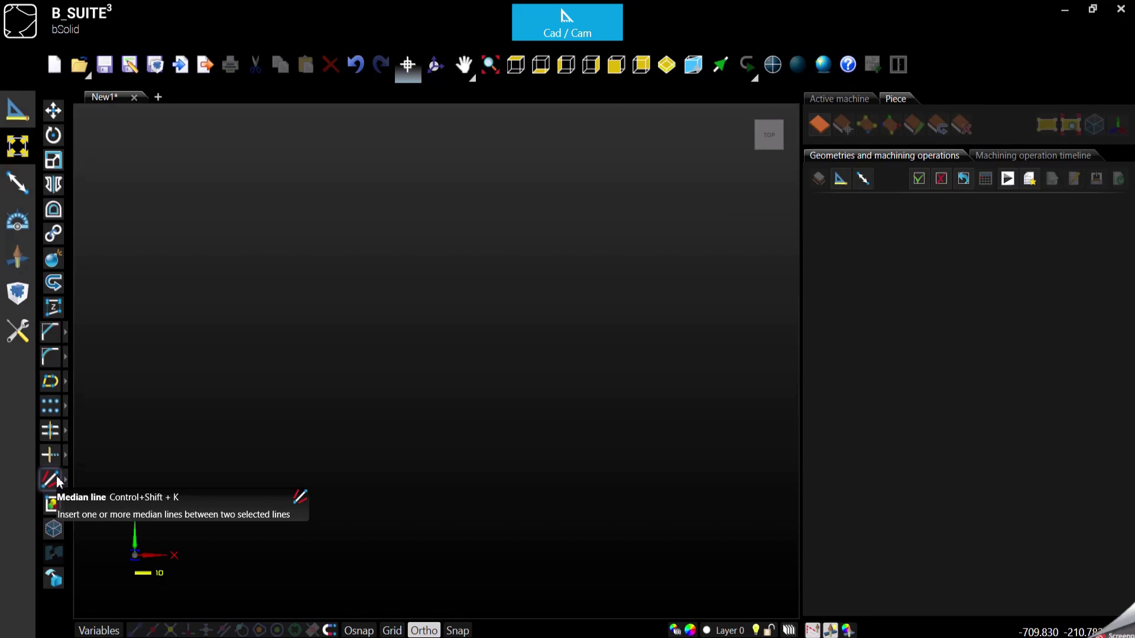
Draw two equal parallel horizontal lines, P1040 and P1041, one above the other in the upper canvas.
click(65, 480)
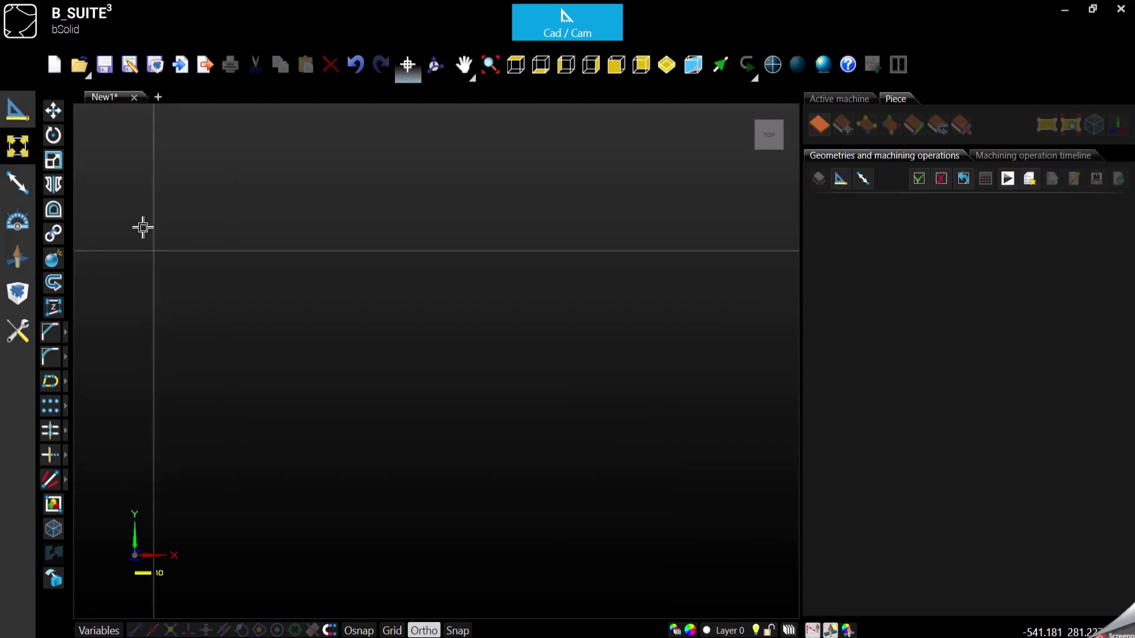
click(22, 116)
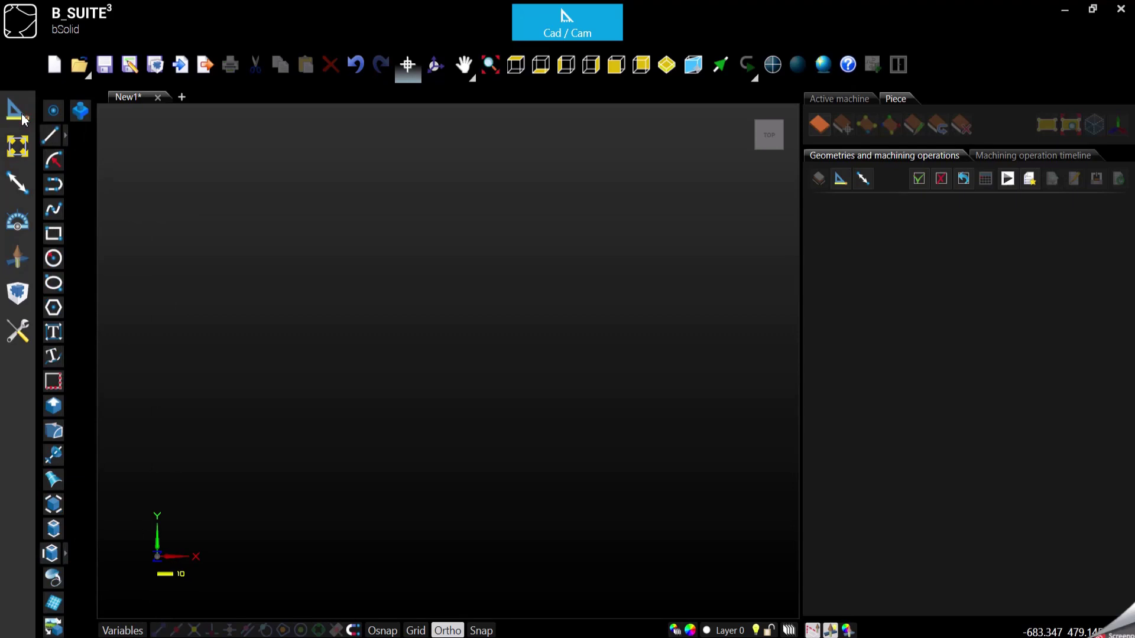
click(50, 135)
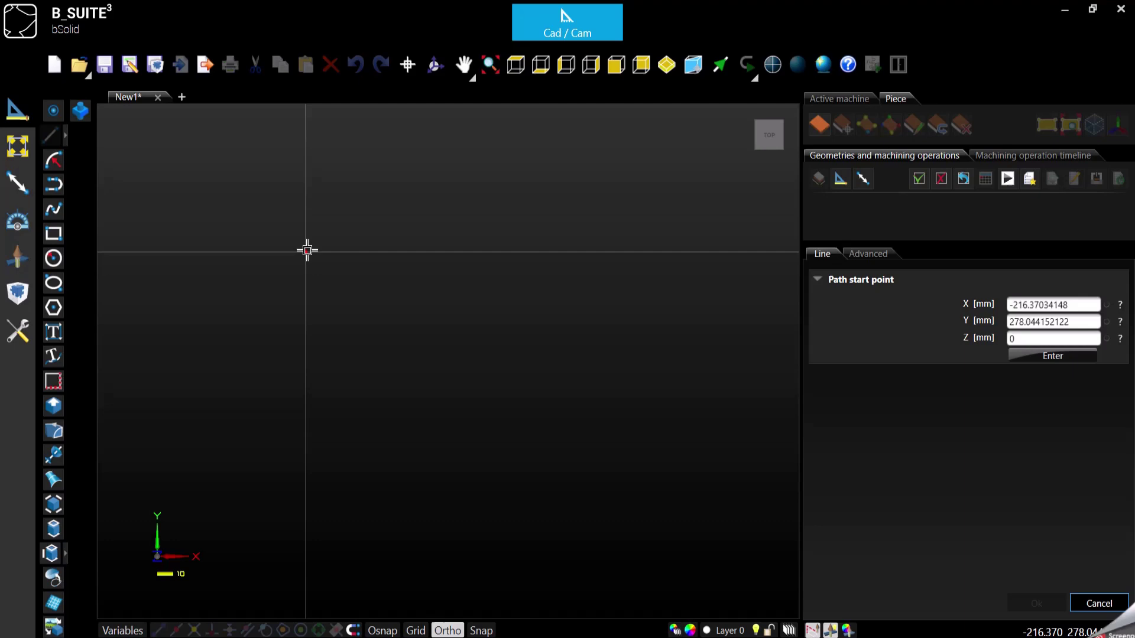
click(287, 238)
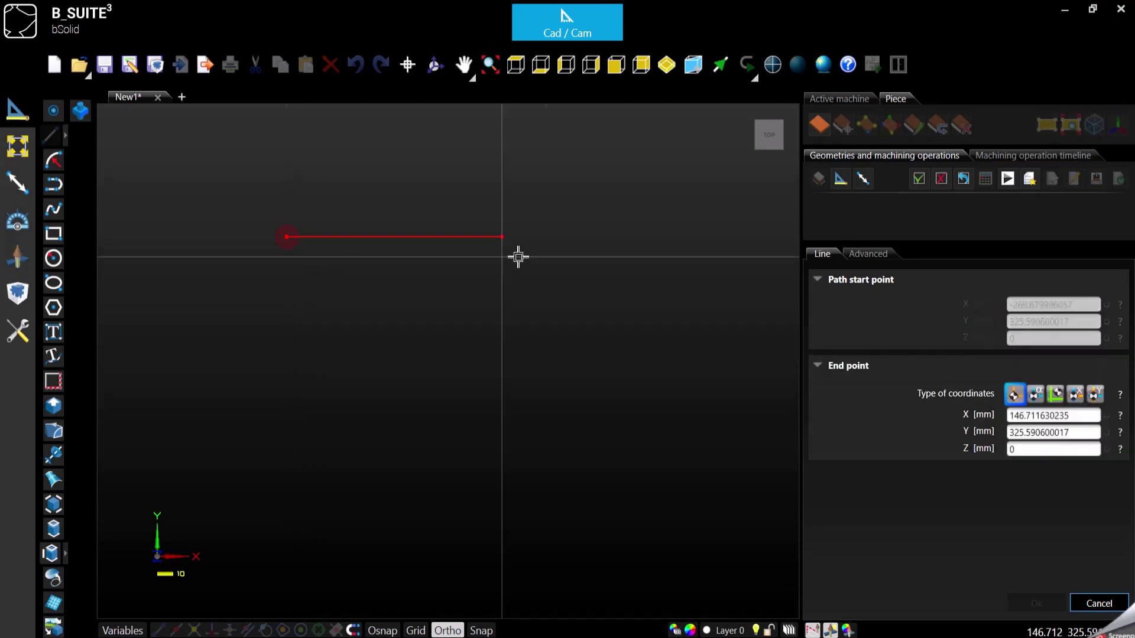
click(591, 246)
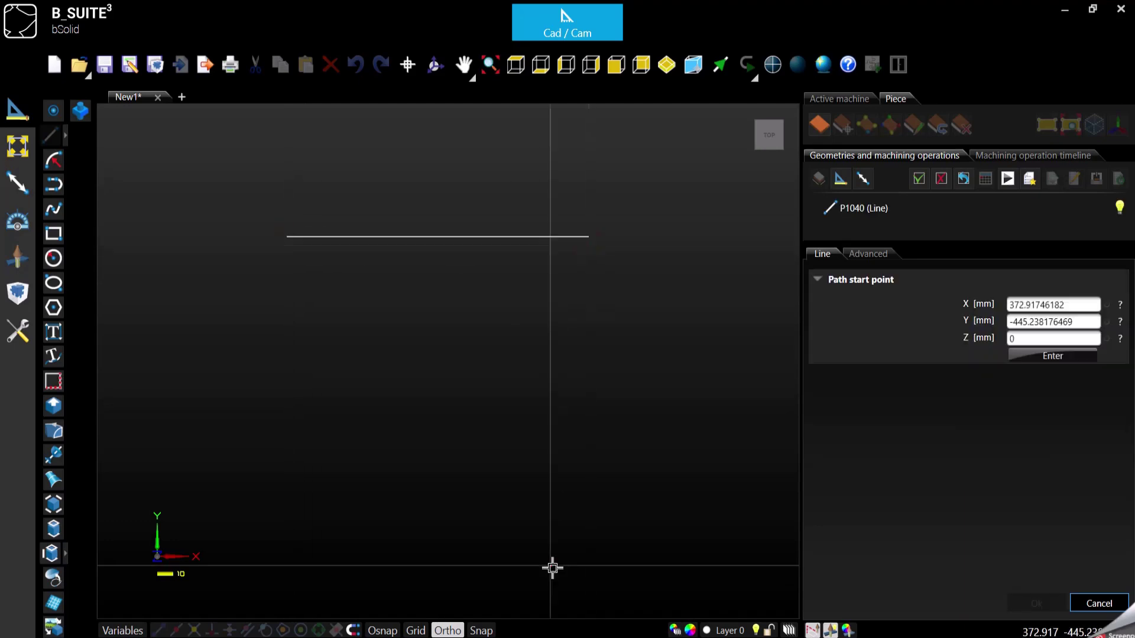
click(287, 264)
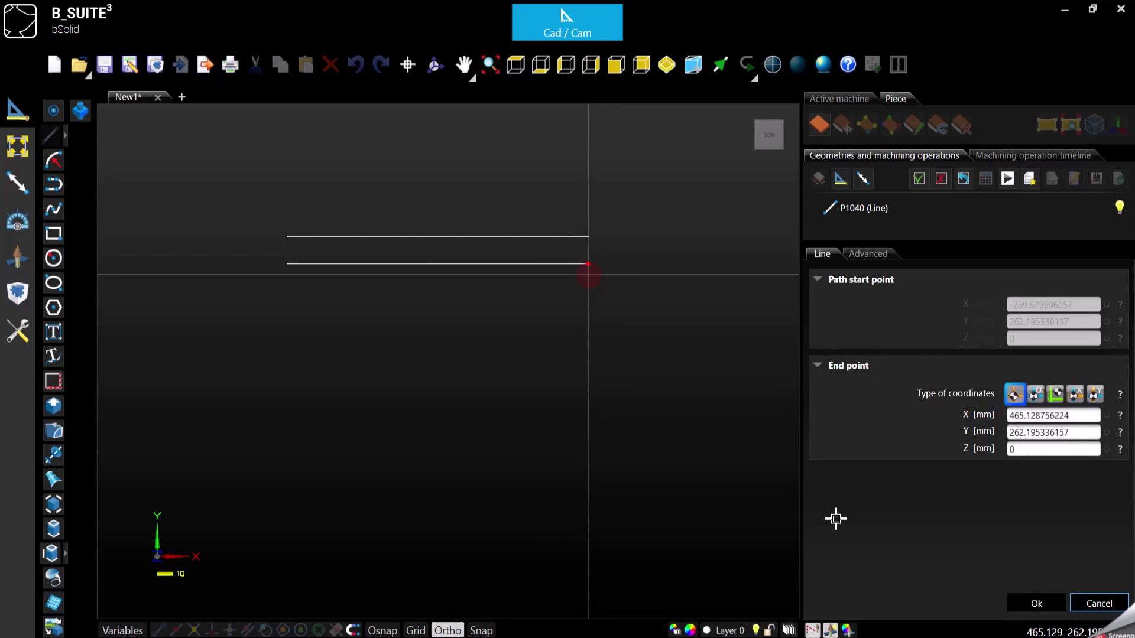
key(Return)
click(1098, 603)
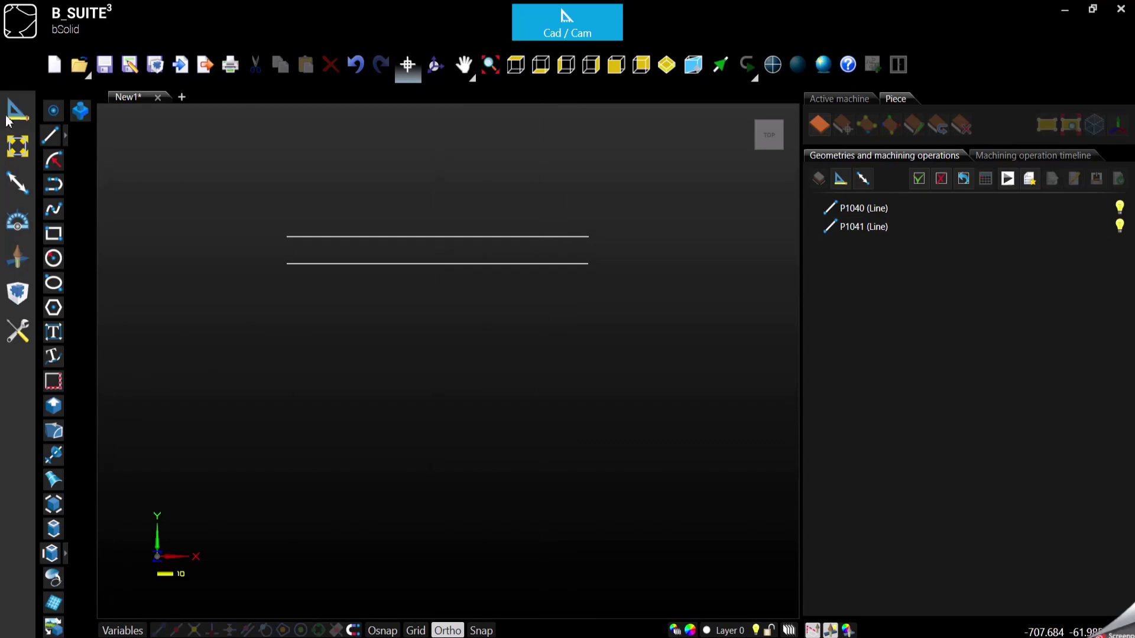
Insert median line P1042 halfway between the upper and lower parallel lines.
click(17, 146)
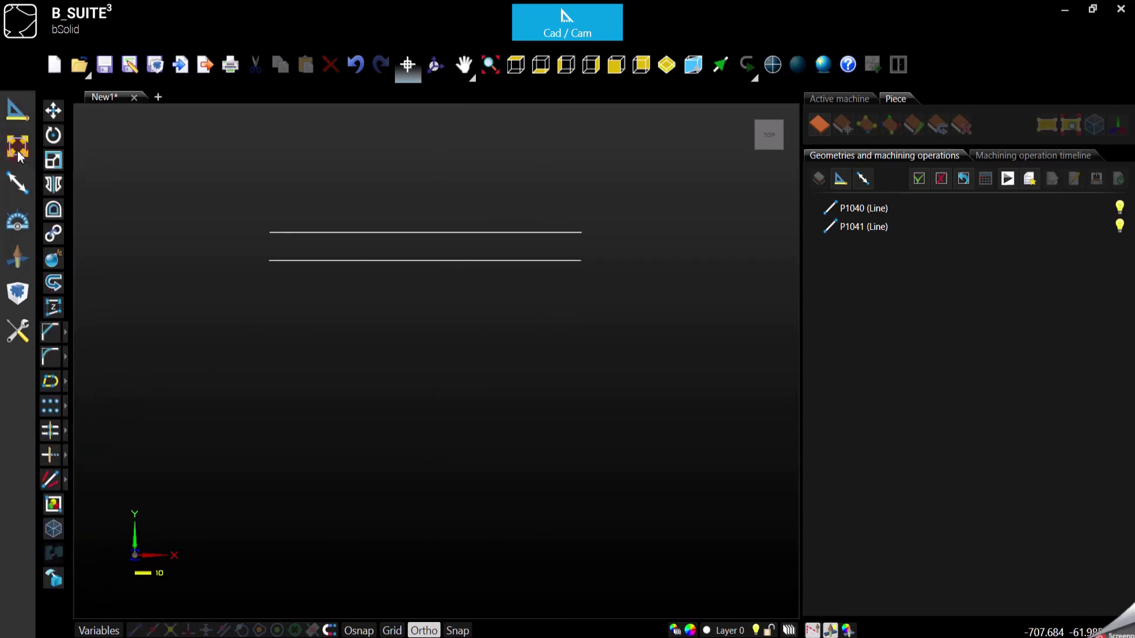
click(50, 482)
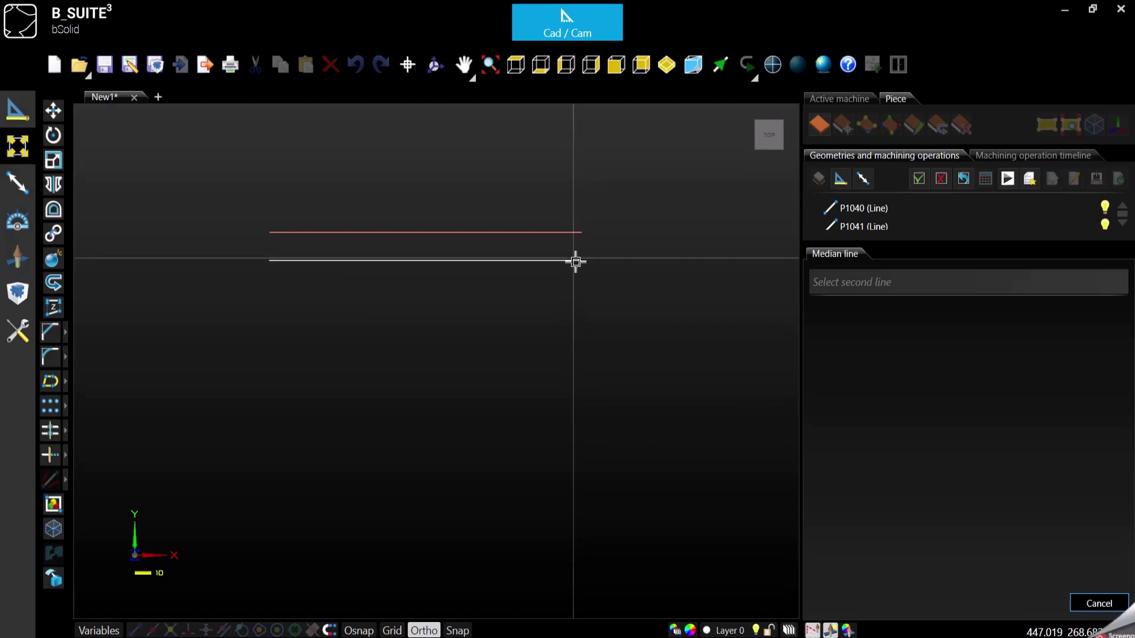
click(574, 261)
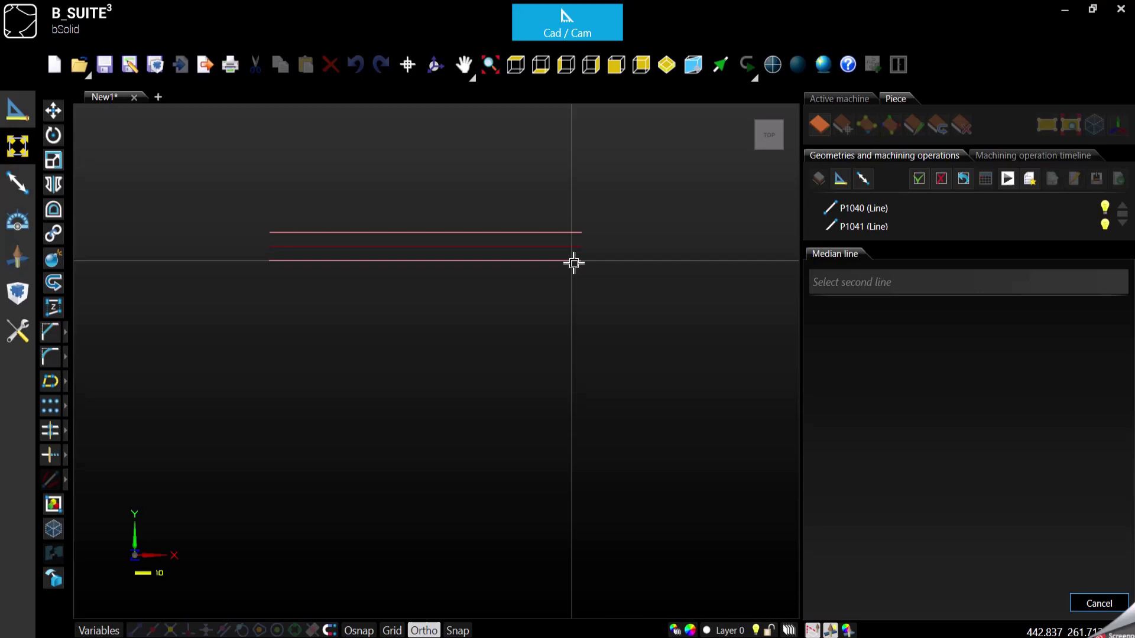
click(574, 262)
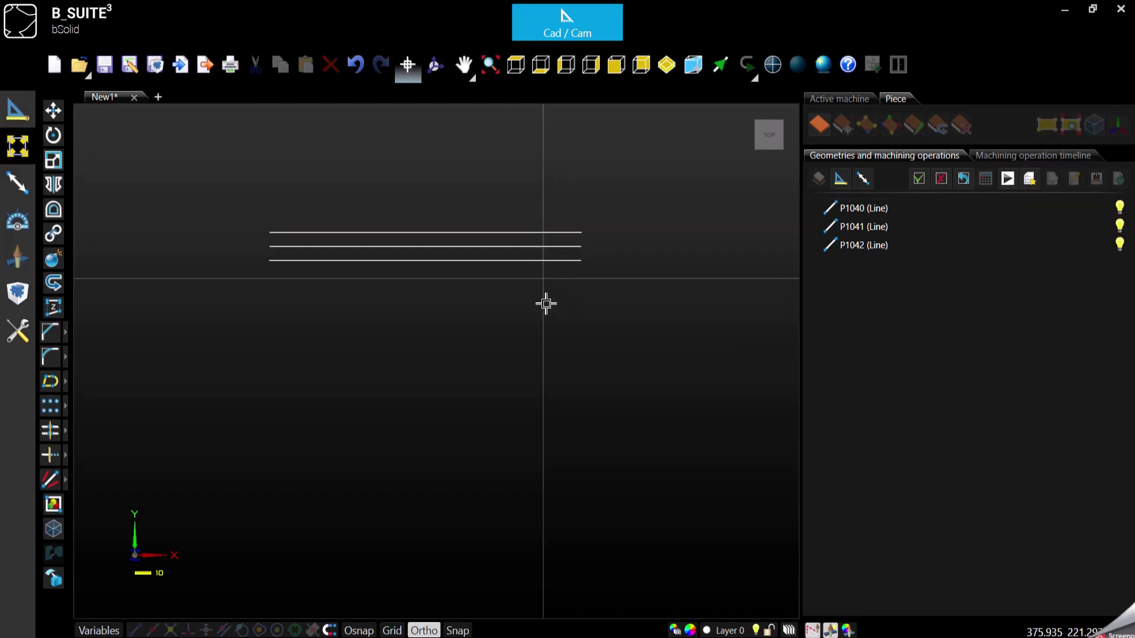
Draw diagonal line P1043 and short horizontal line P1044 below the parallel lines.
click(16, 121)
click(50, 135)
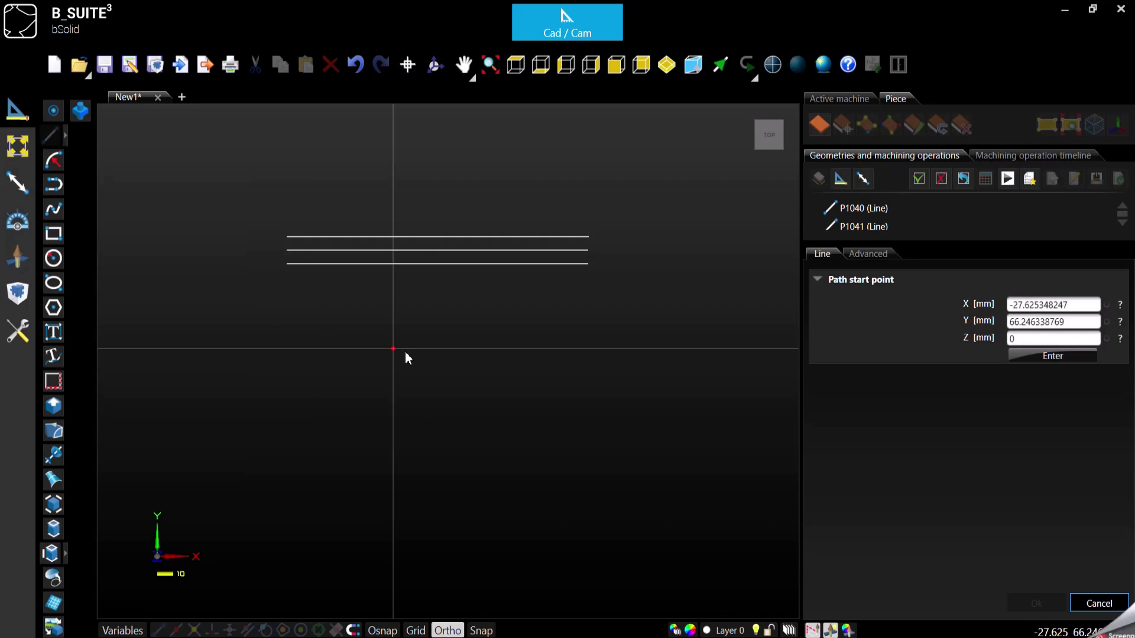
click(428, 336)
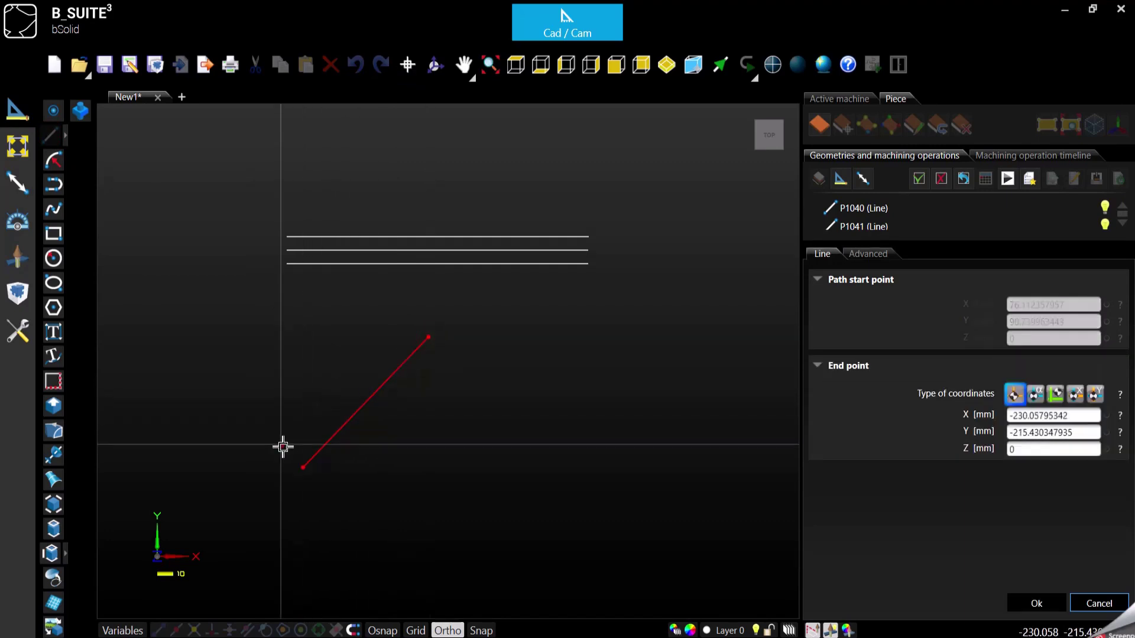
click(303, 467)
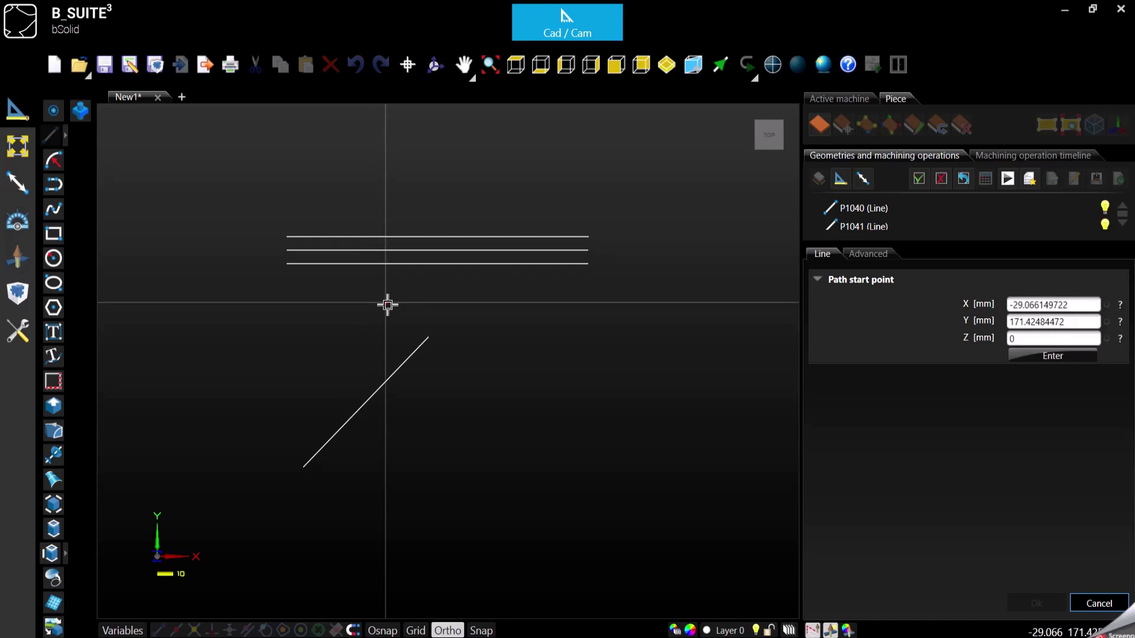
click(387, 305)
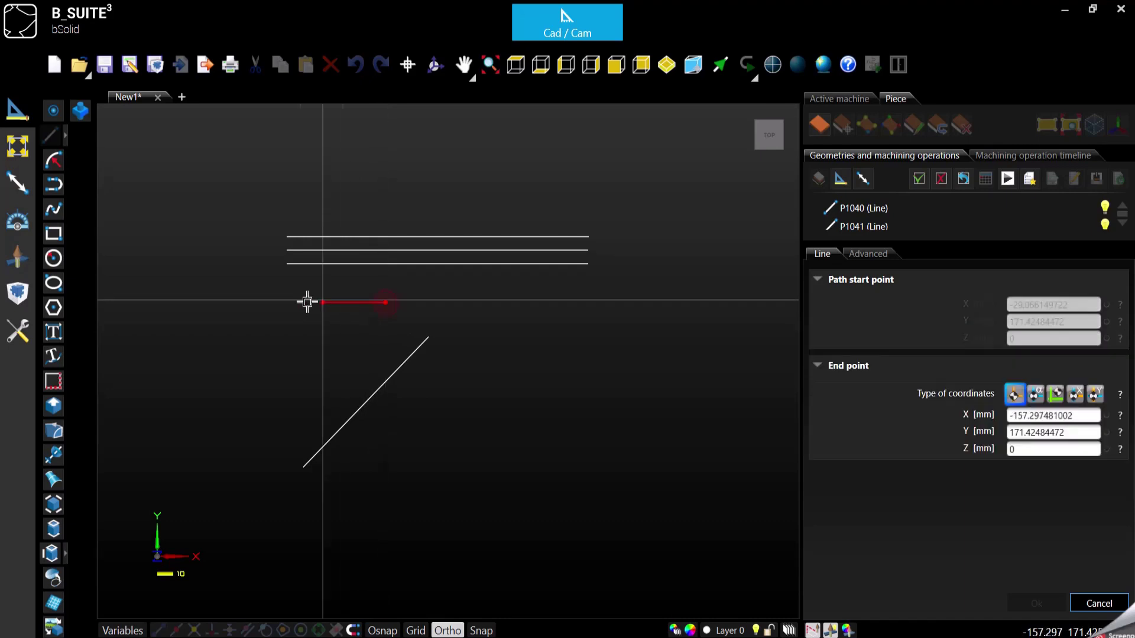
click(222, 296)
click(1098, 603)
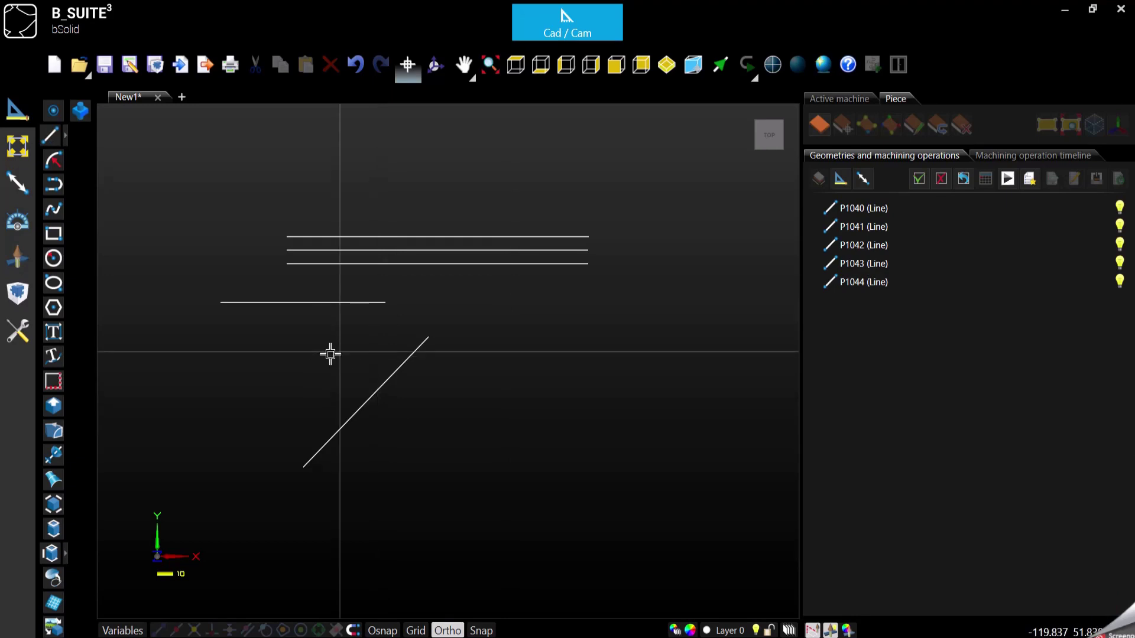
Stretch the short horizontal line's right end further to the right.
click(366, 305)
click(384, 302)
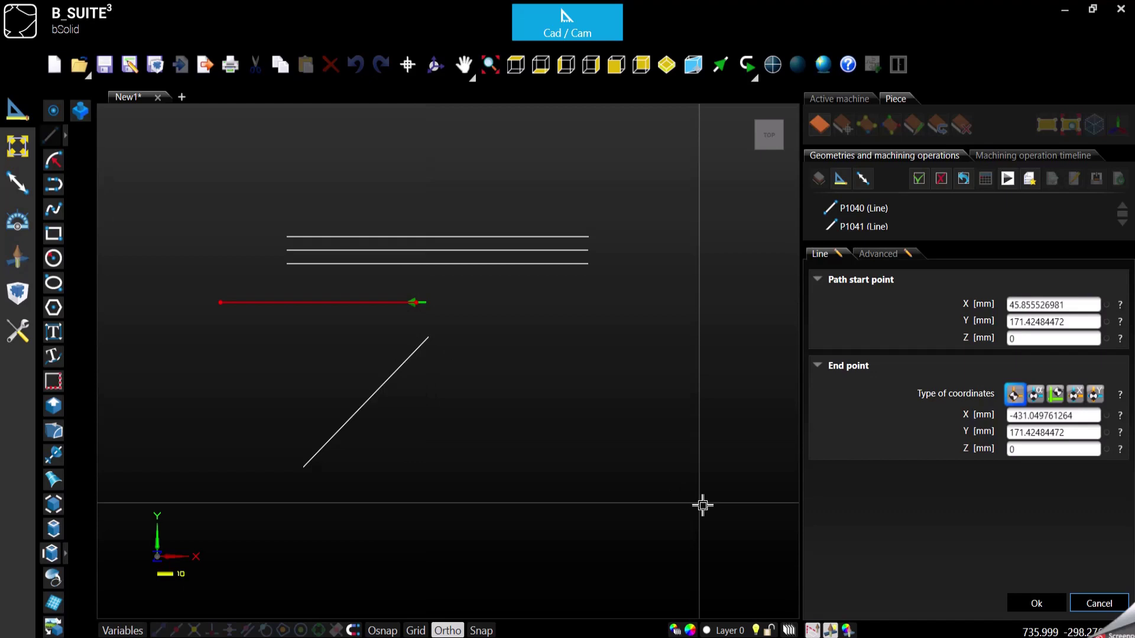
click(1033, 602)
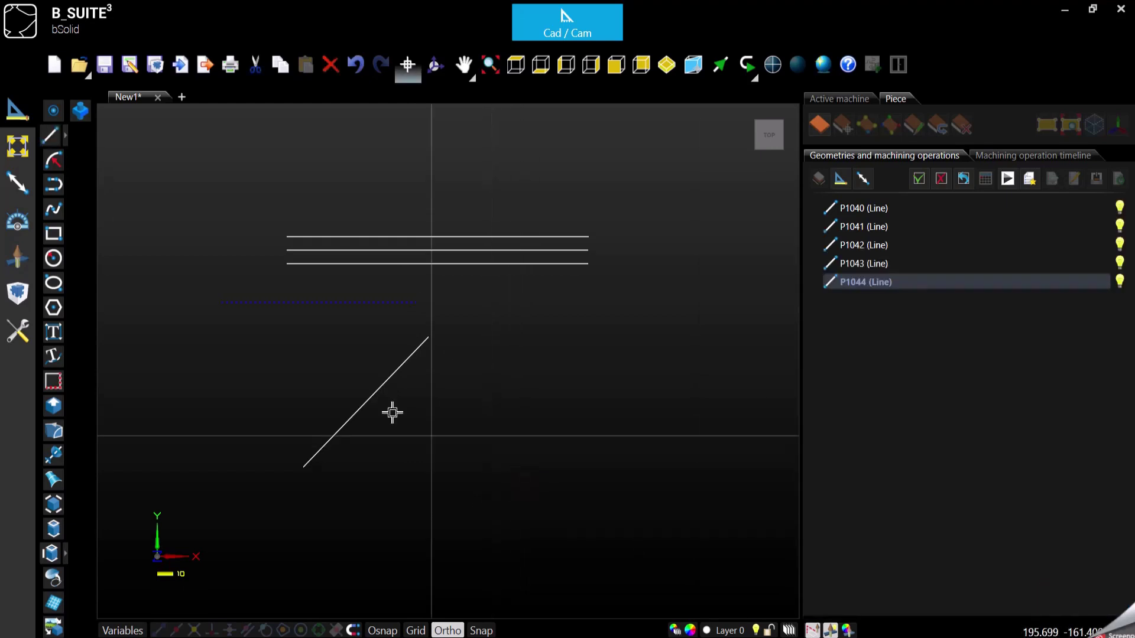
click(330, 347)
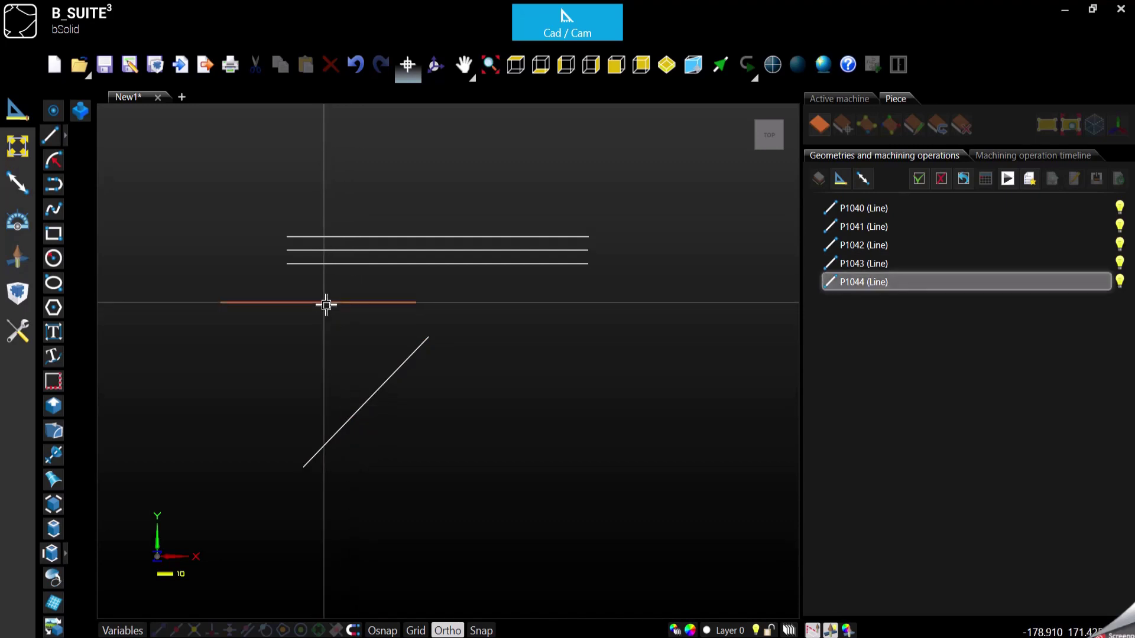
Create median line P1045 between the short horizontal line and the diagonal line.
click(14, 151)
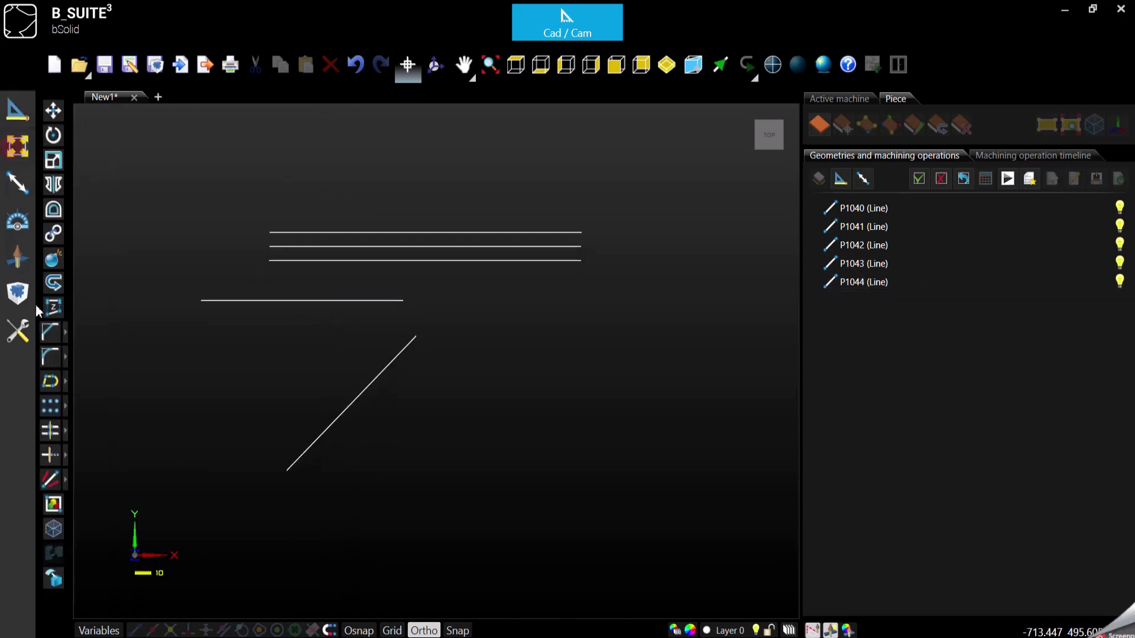
click(51, 480)
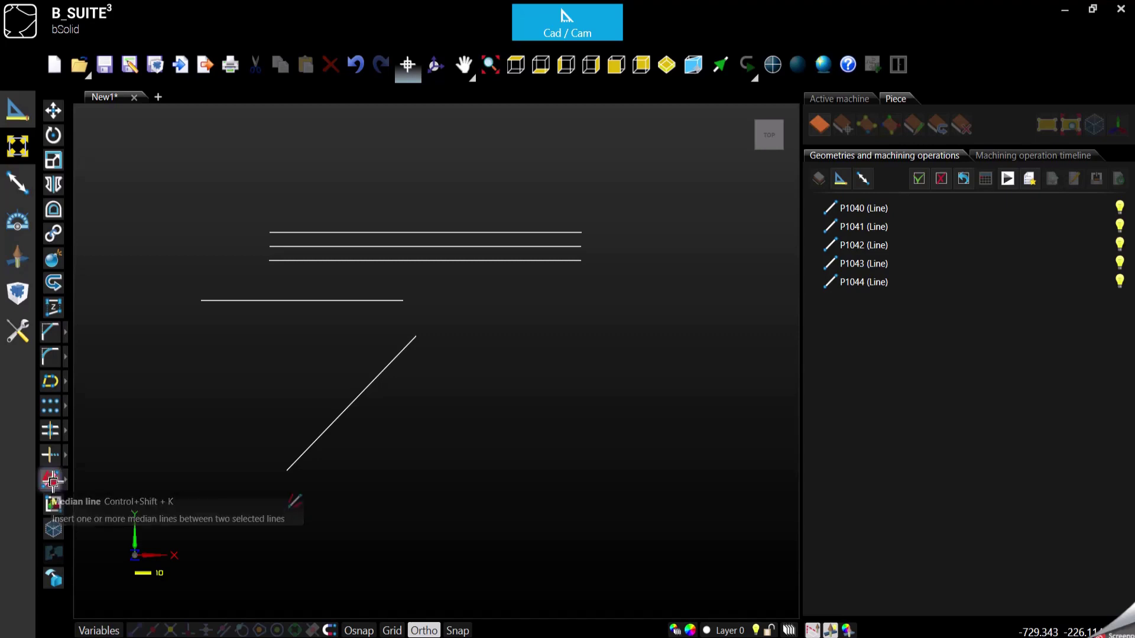
click(330, 300)
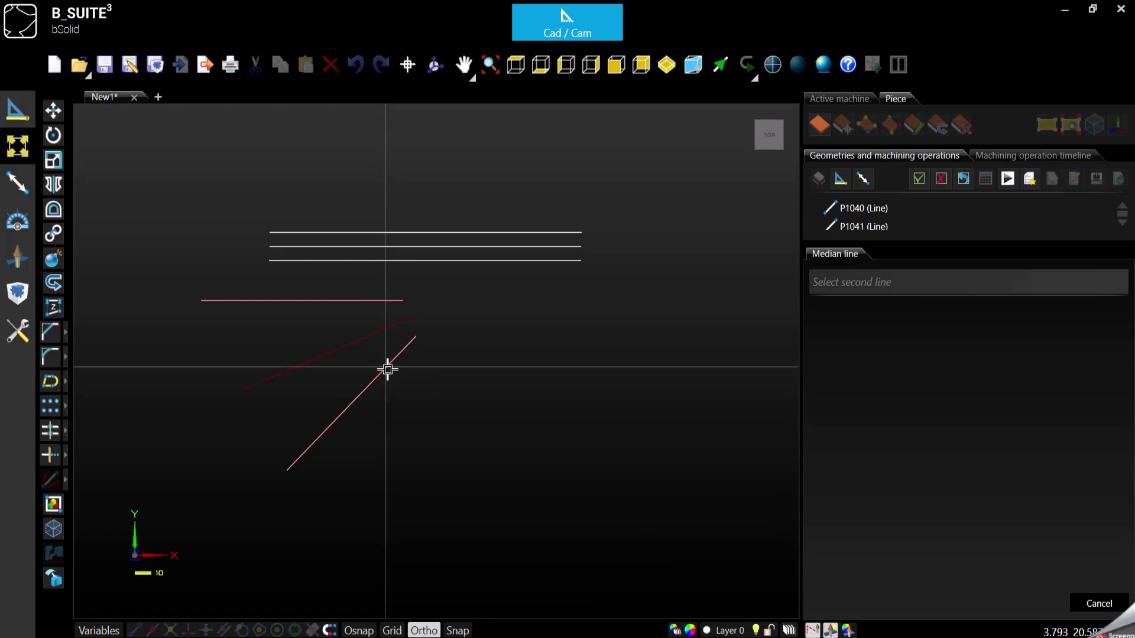
click(387, 369)
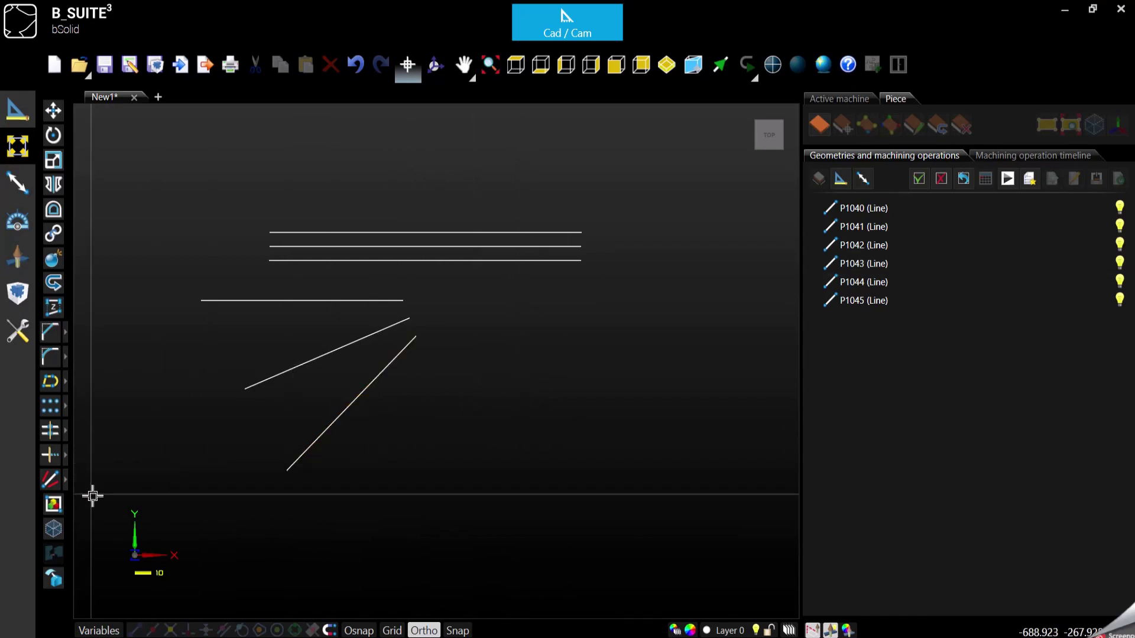
click(66, 482)
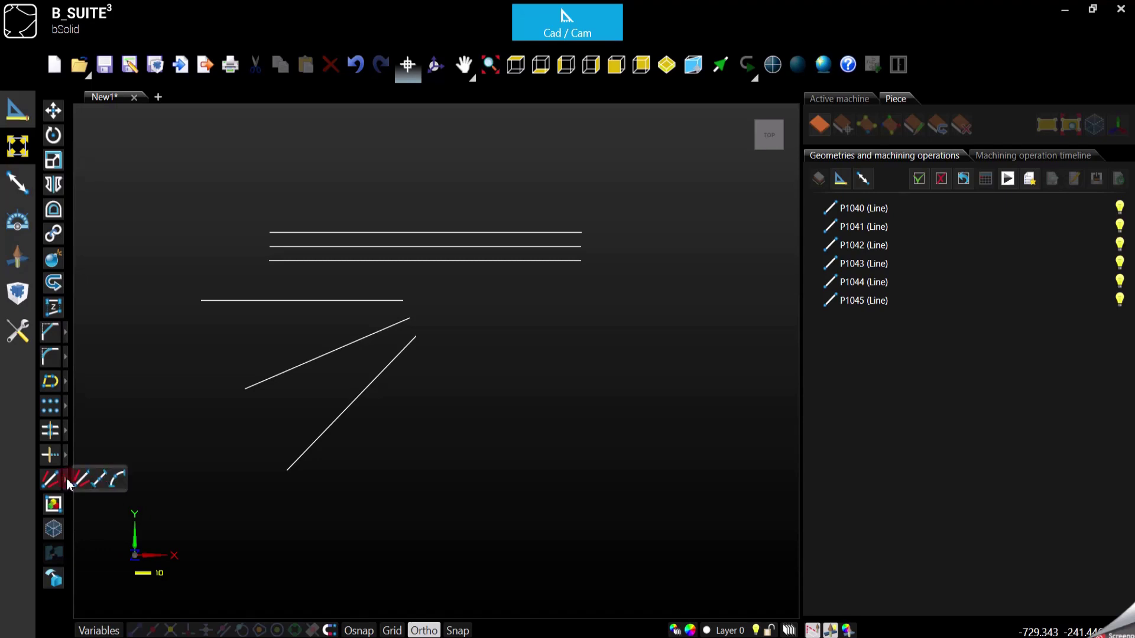
click(100, 480)
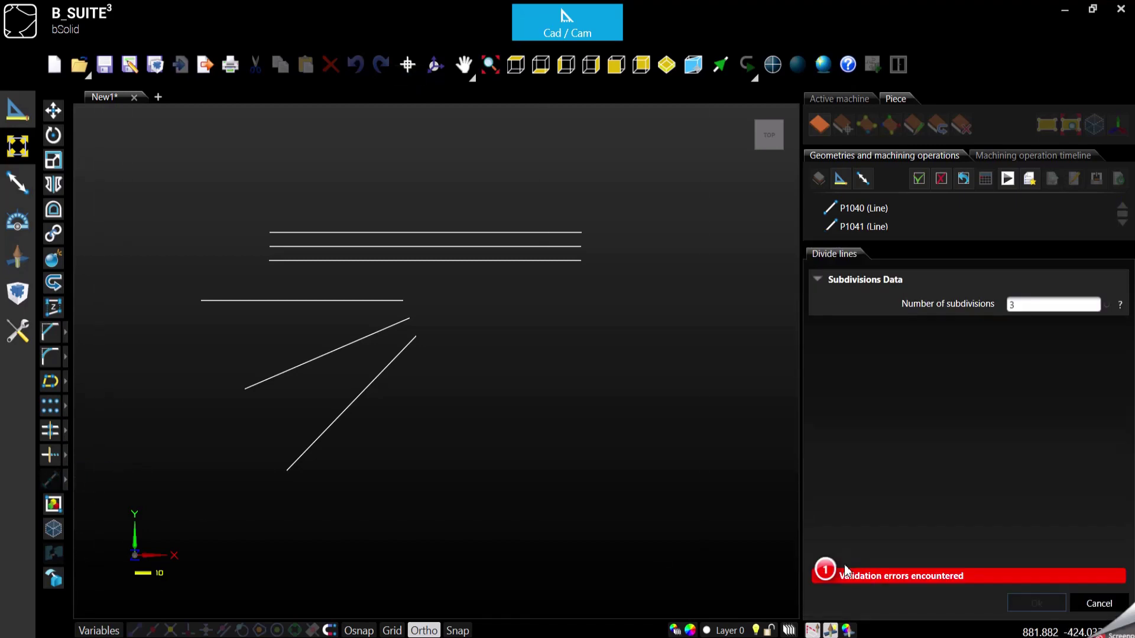
mouse_move(824, 568)
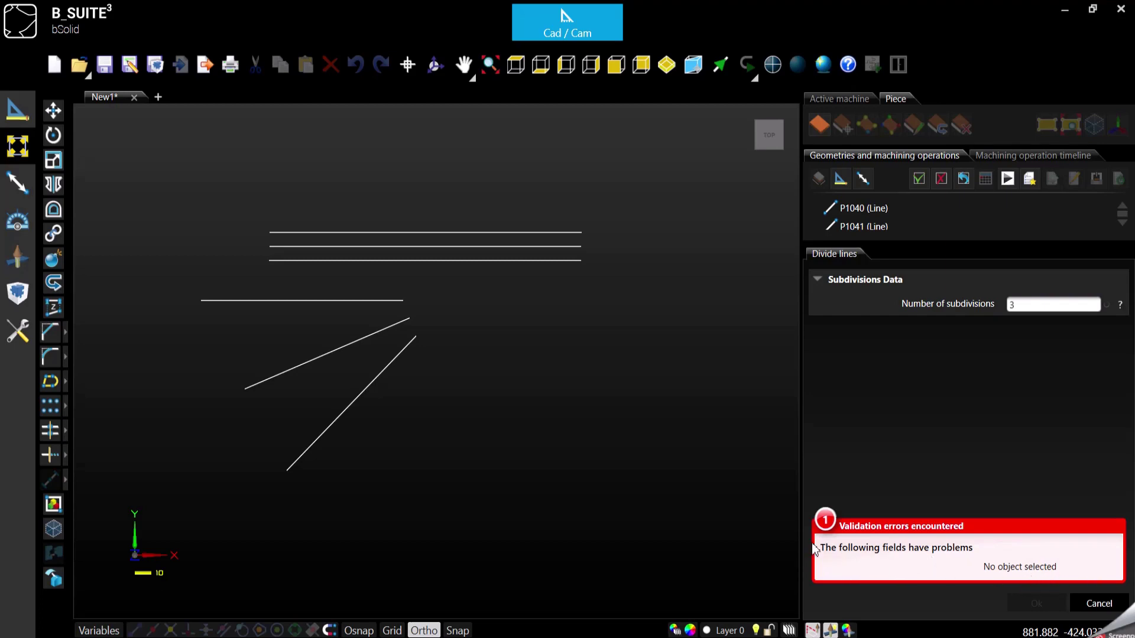
click(833, 523)
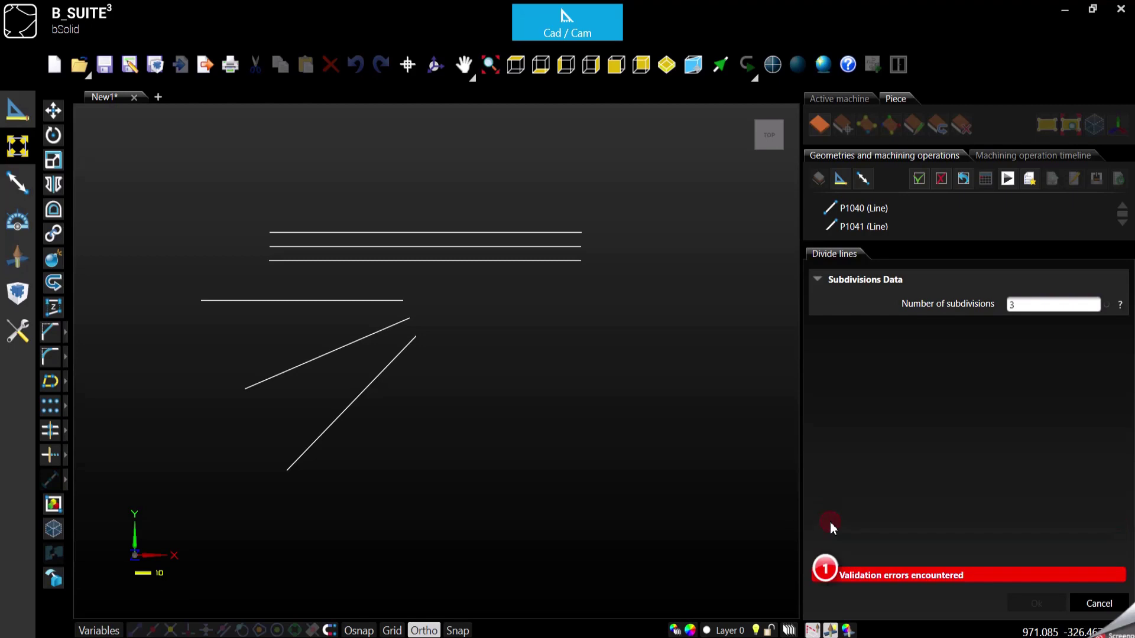
click(1110, 605)
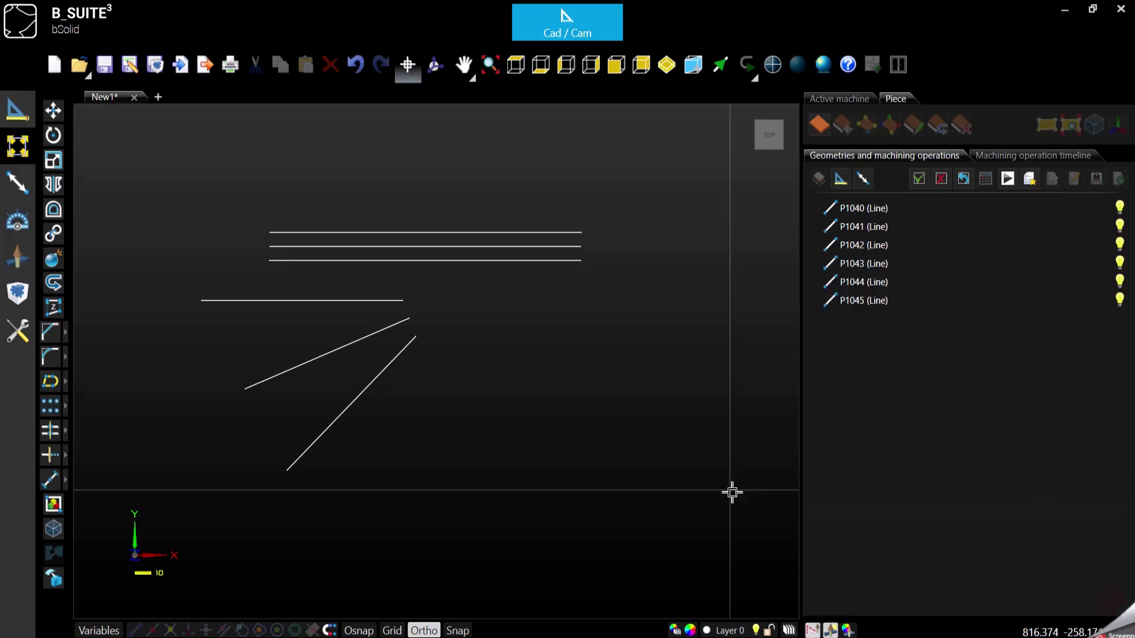
Divide line P1041 into 4 subdivisions, turning it into a polyline.
click(462, 261)
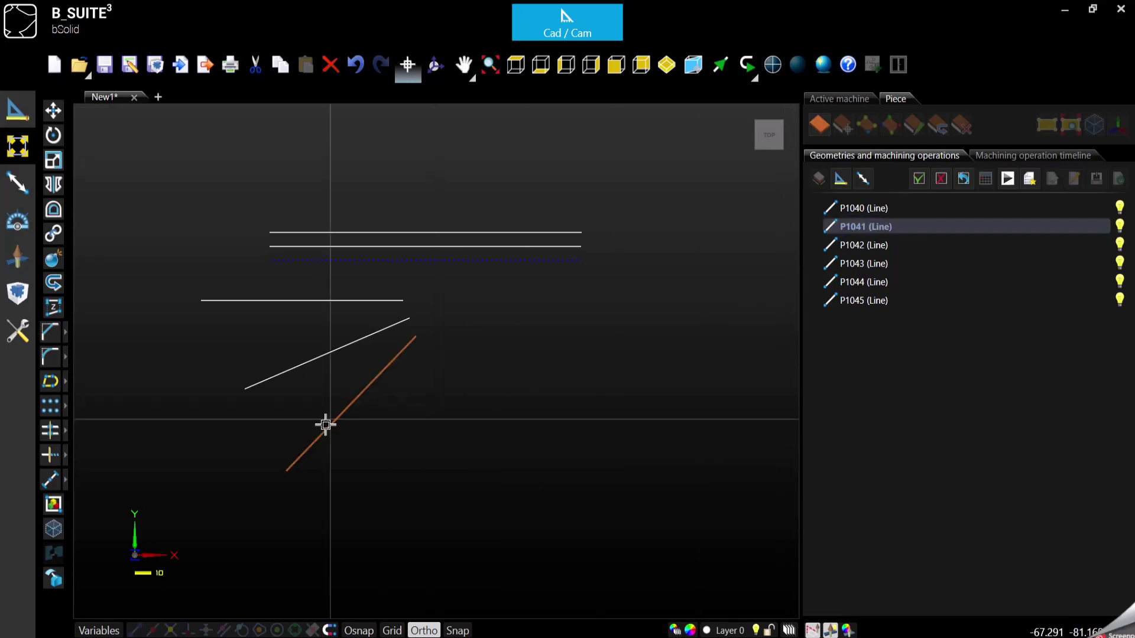
click(52, 484)
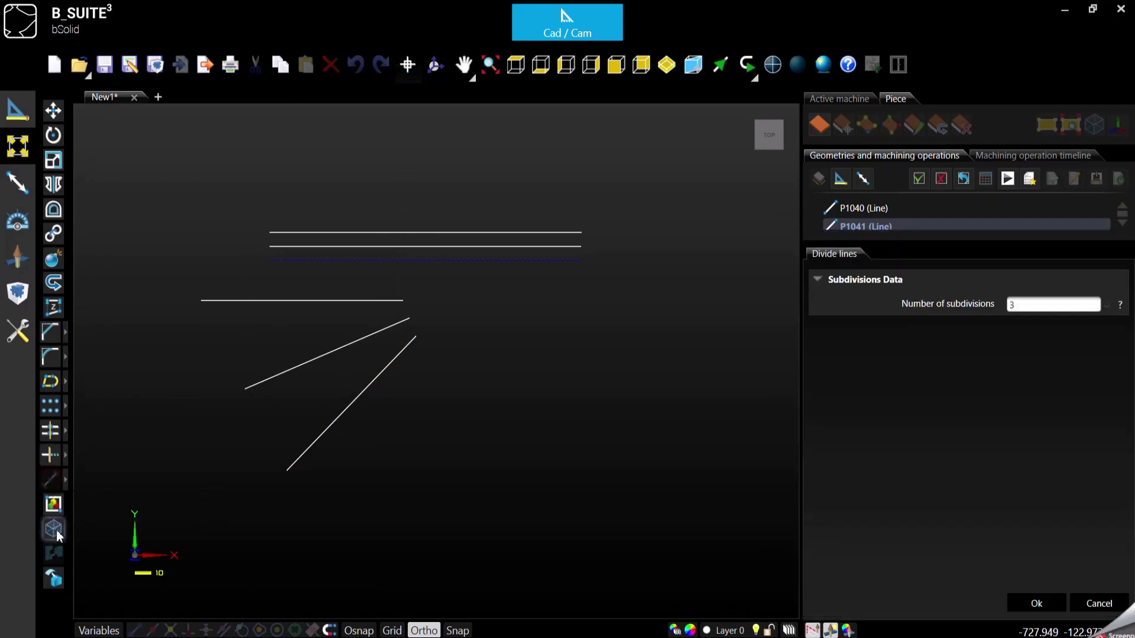
double_click(1042, 305)
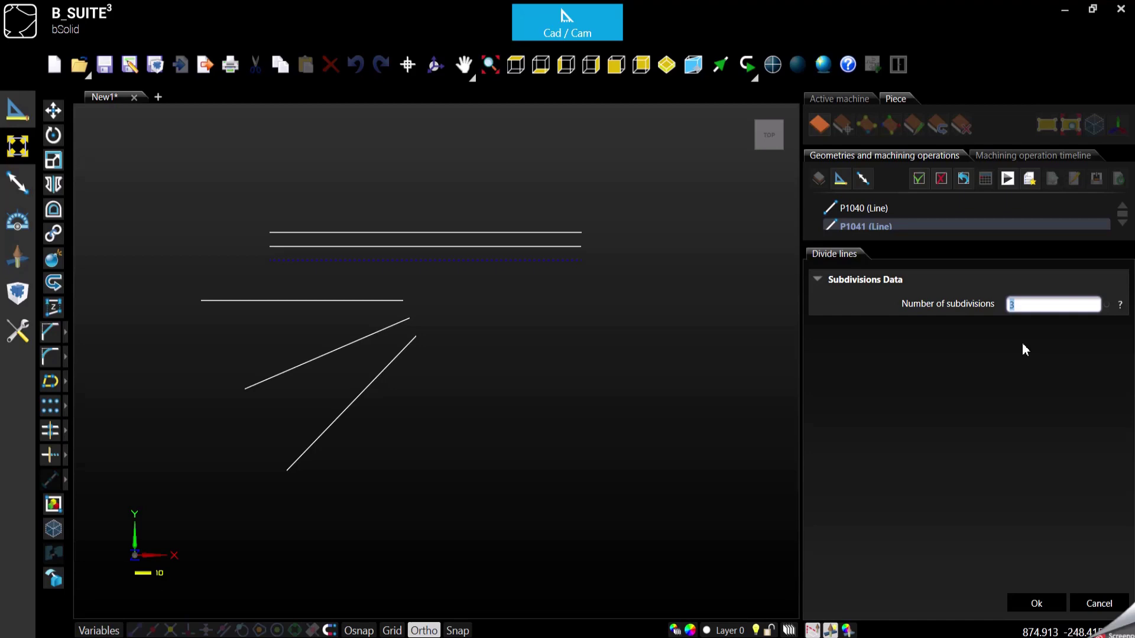
text(4)
click(1037, 603)
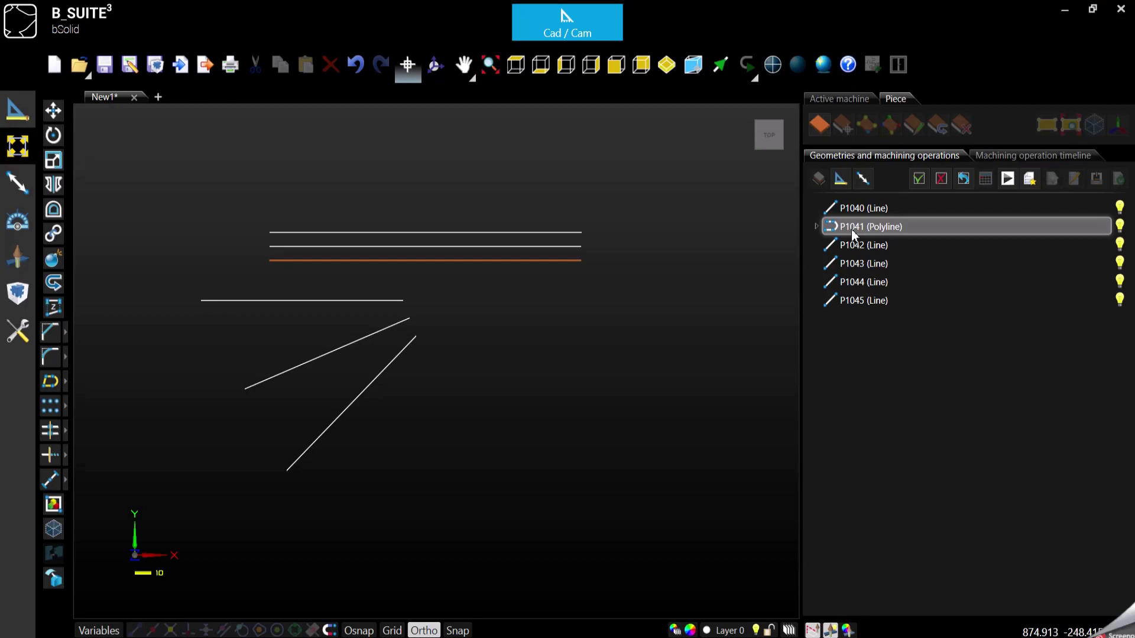
click(816, 226)
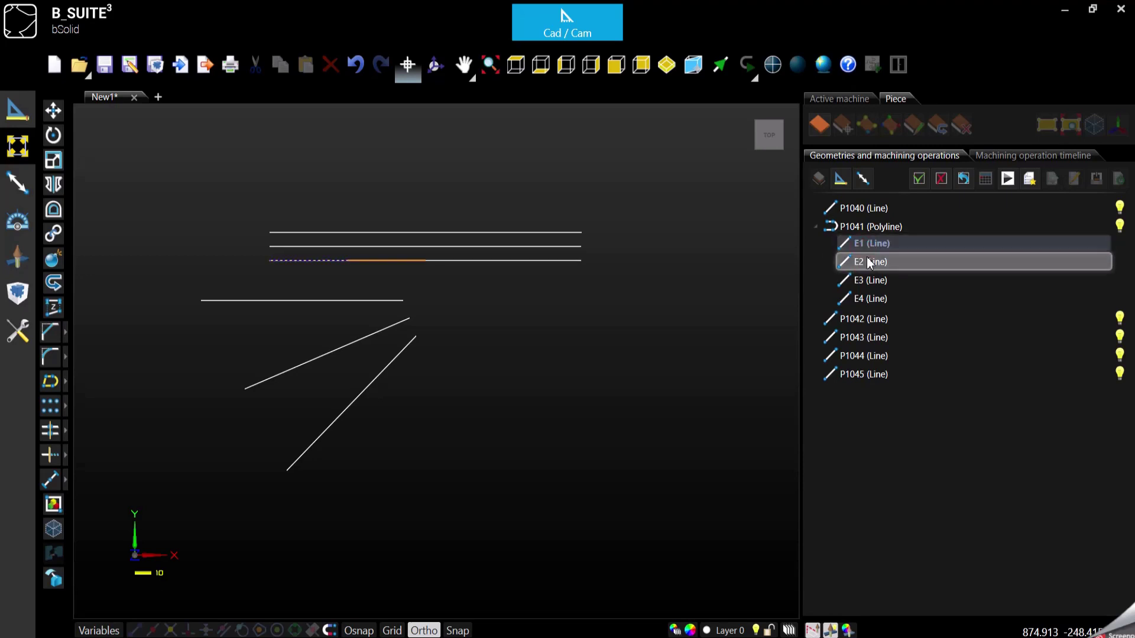
click(873, 299)
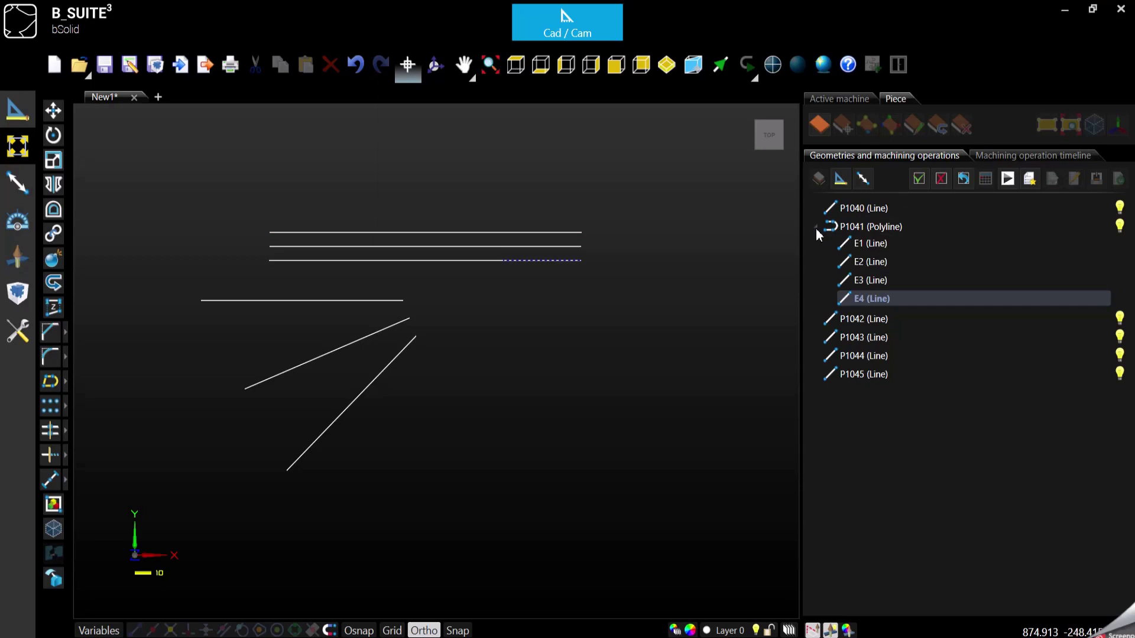
click(816, 227)
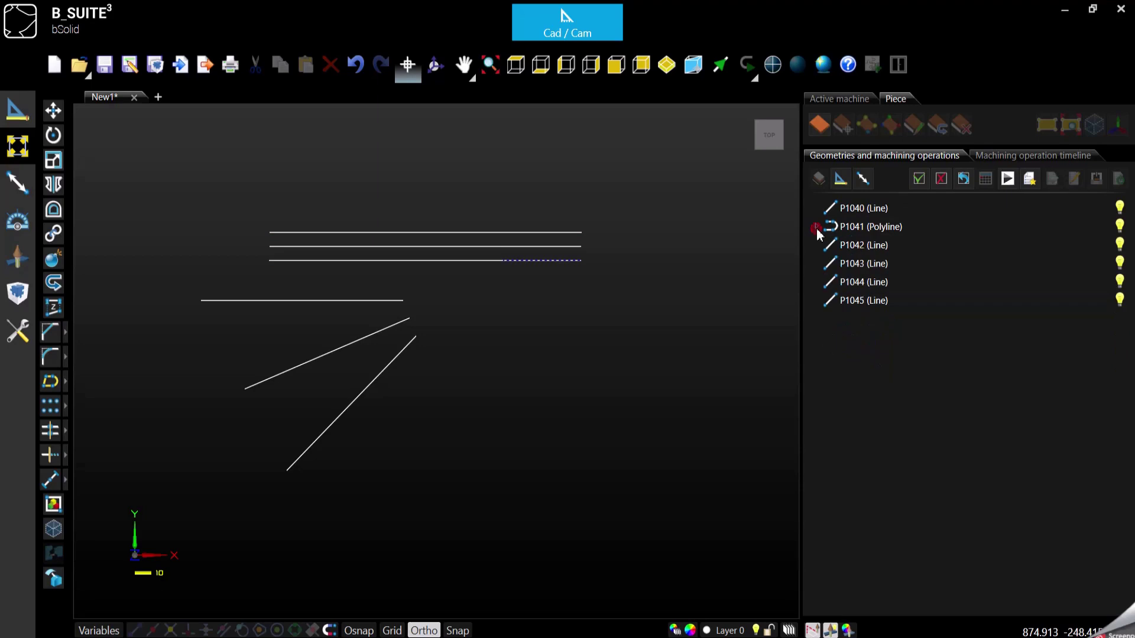
Pull two inner vertices of polyline P1041 downward to form a zig-zag.
double_click(497, 260)
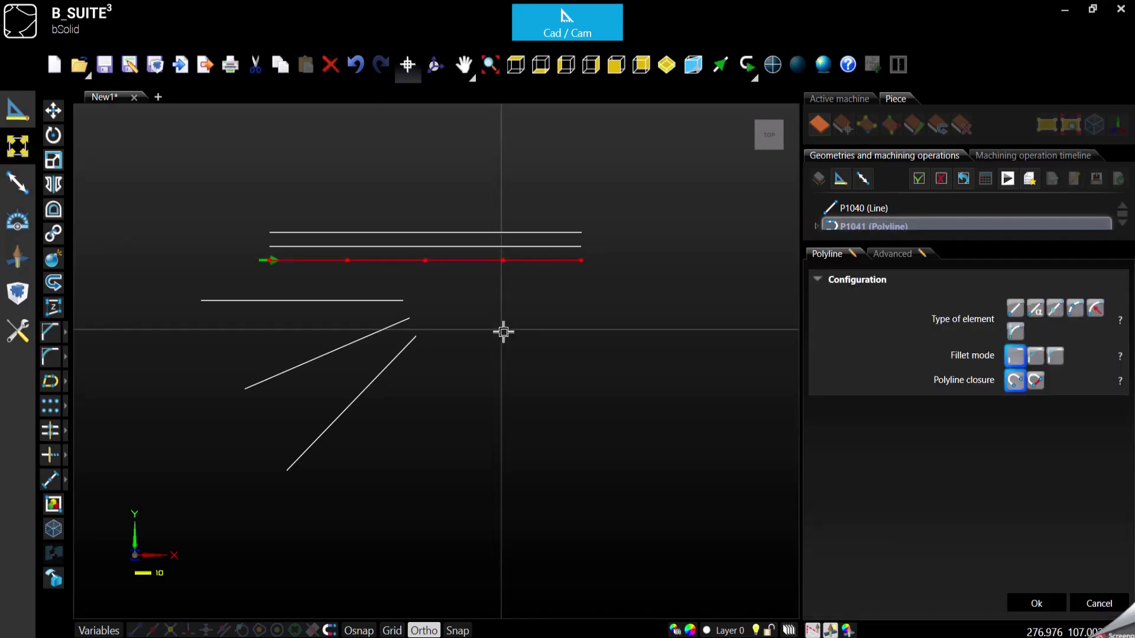
drag(505, 270, 498, 284)
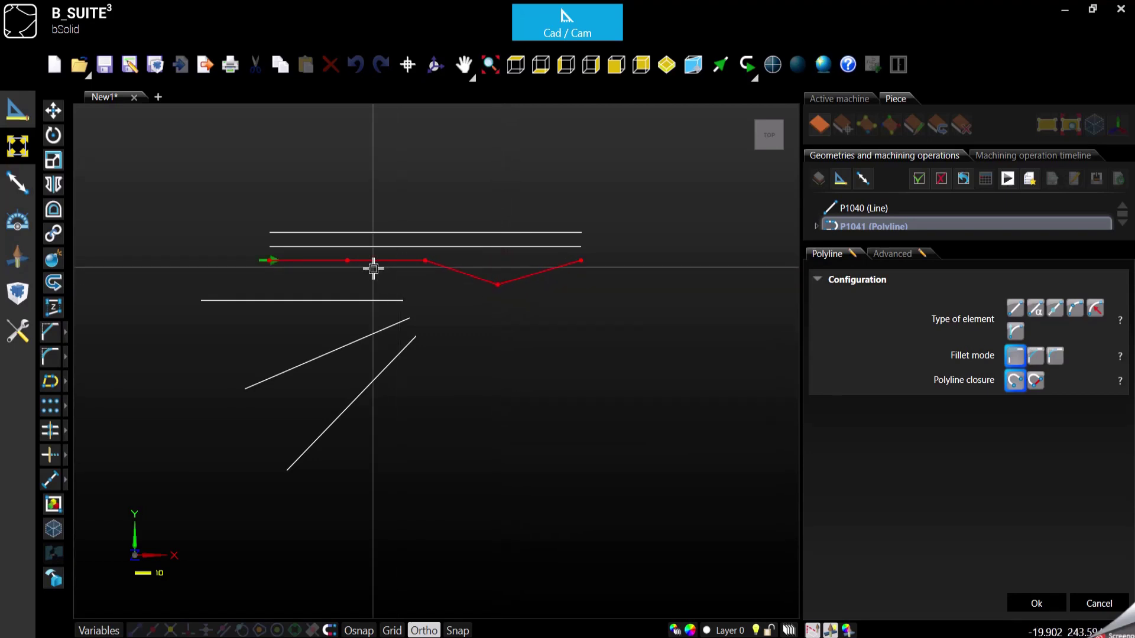
drag(348, 260, 348, 286)
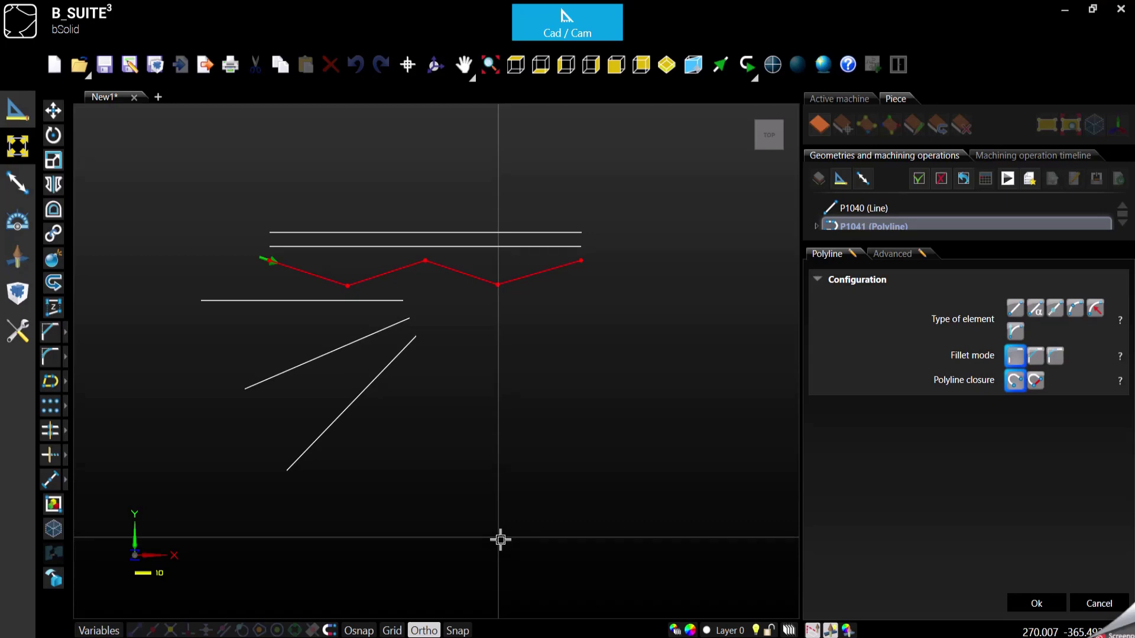
click(1058, 602)
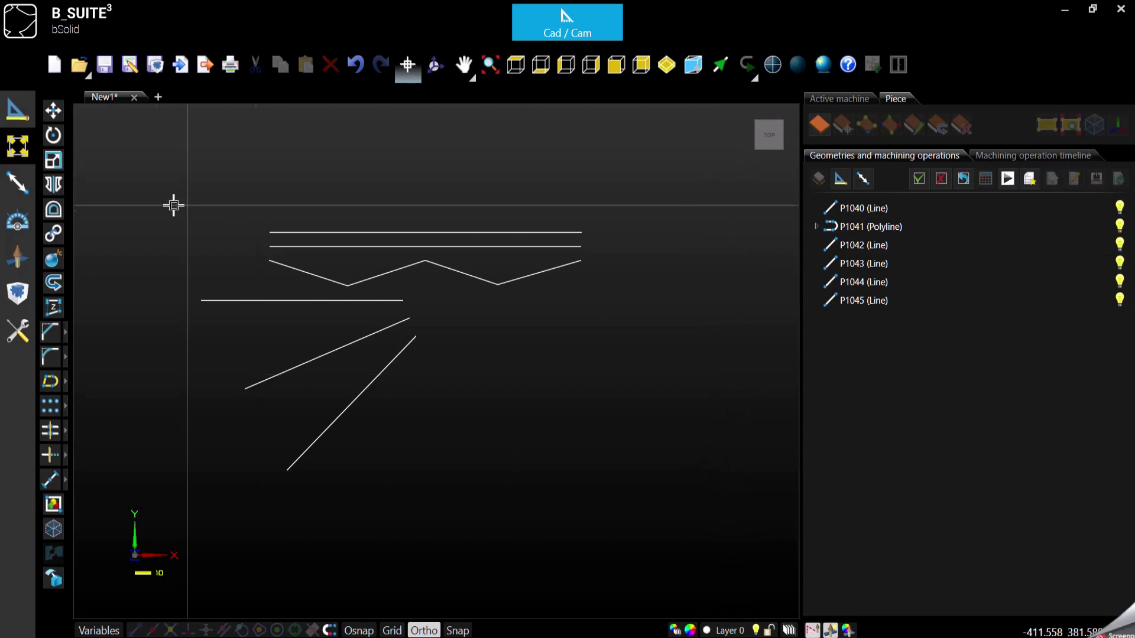
Draw arc P1046 from the lower centre curving over to the right.
click(17, 111)
click(55, 166)
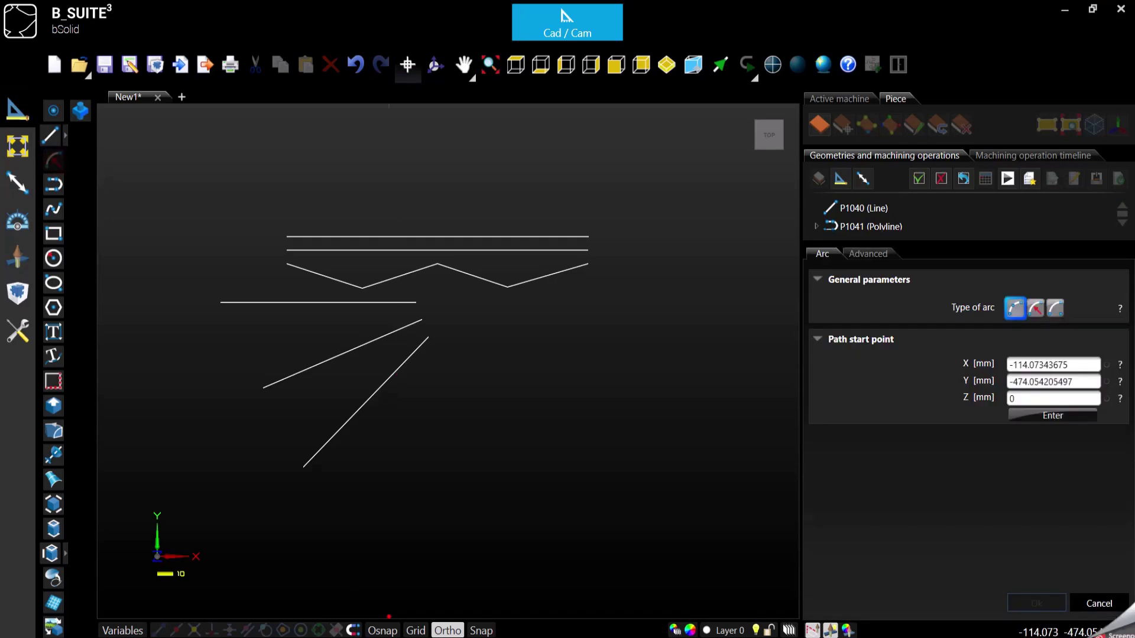
click(439, 479)
click(793, 376)
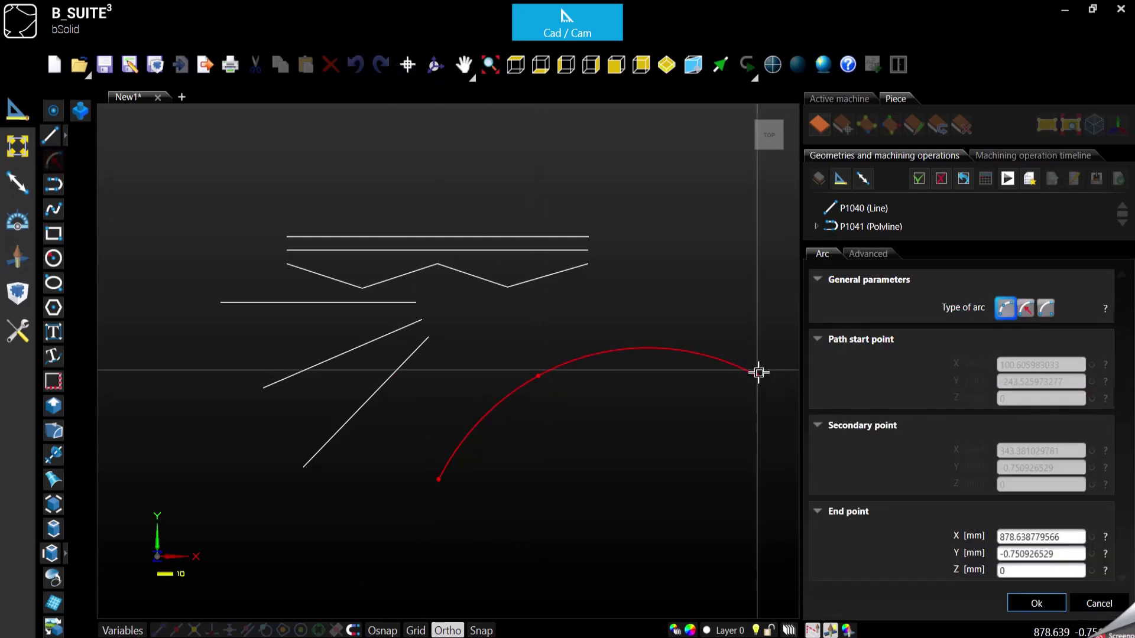
click(757, 375)
click(1097, 602)
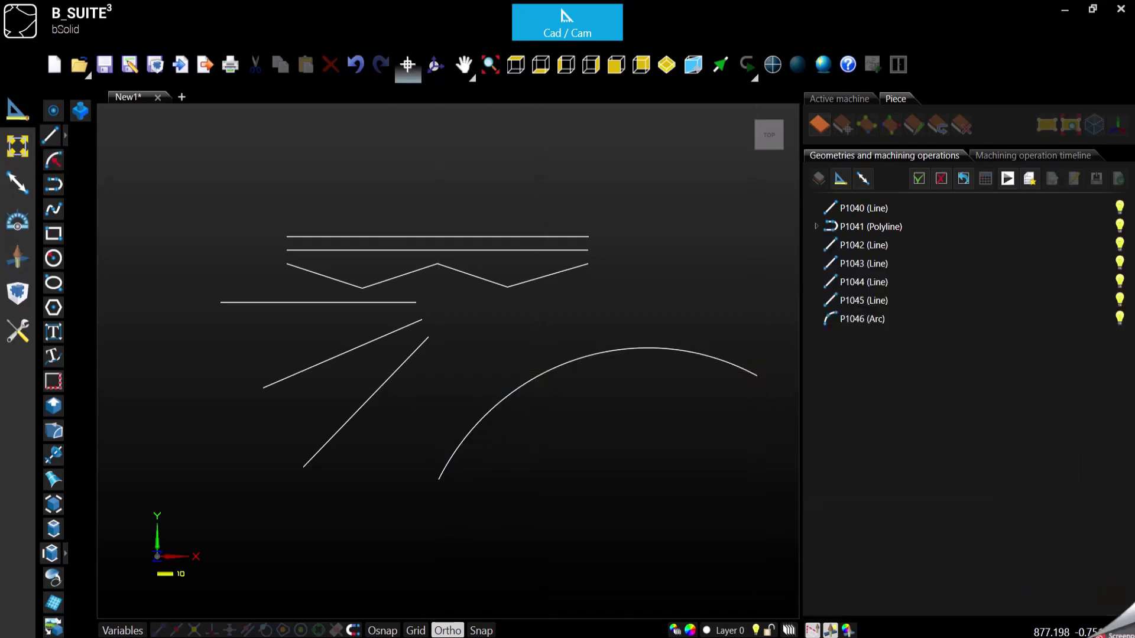
click(663, 353)
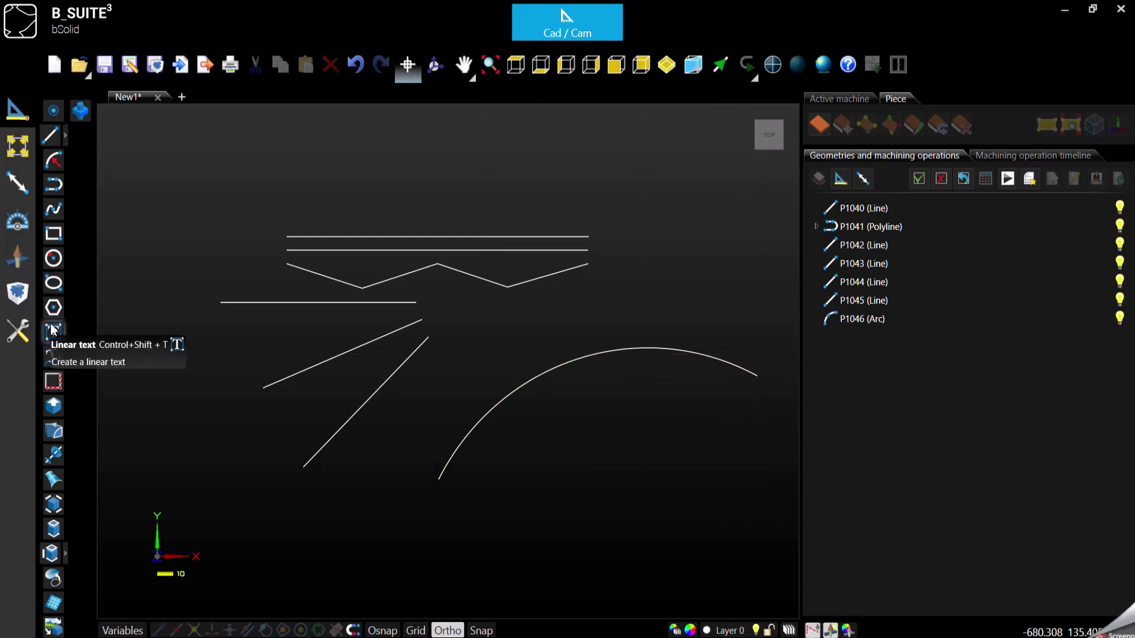
Divide arc P1046 into 5 sub-arcs with the Divide arcs tool.
click(562, 377)
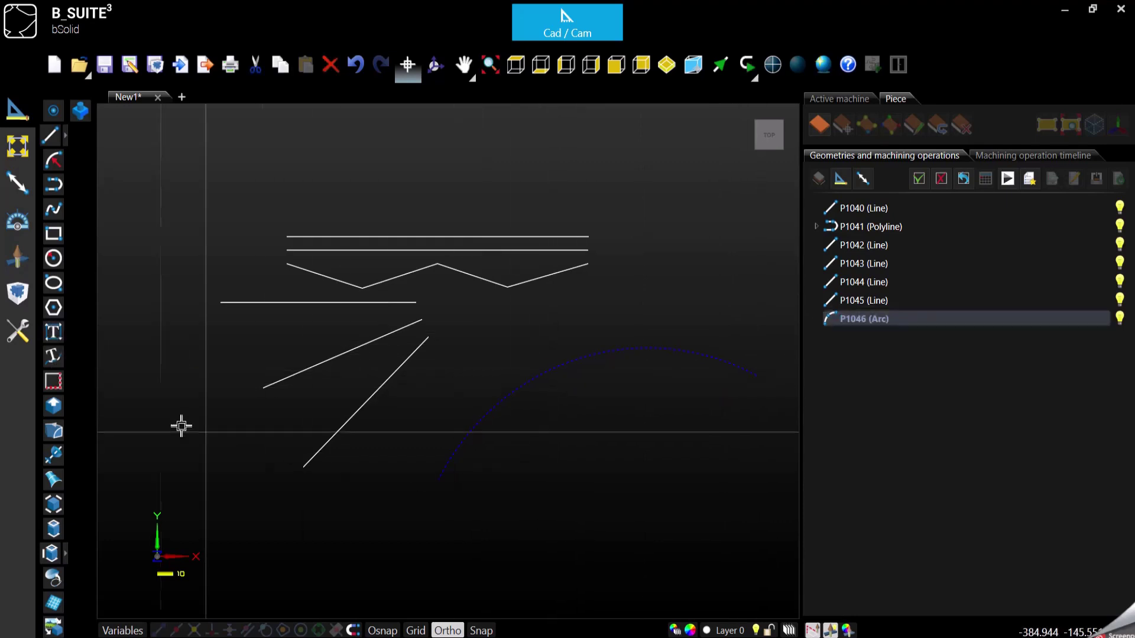
click(18, 146)
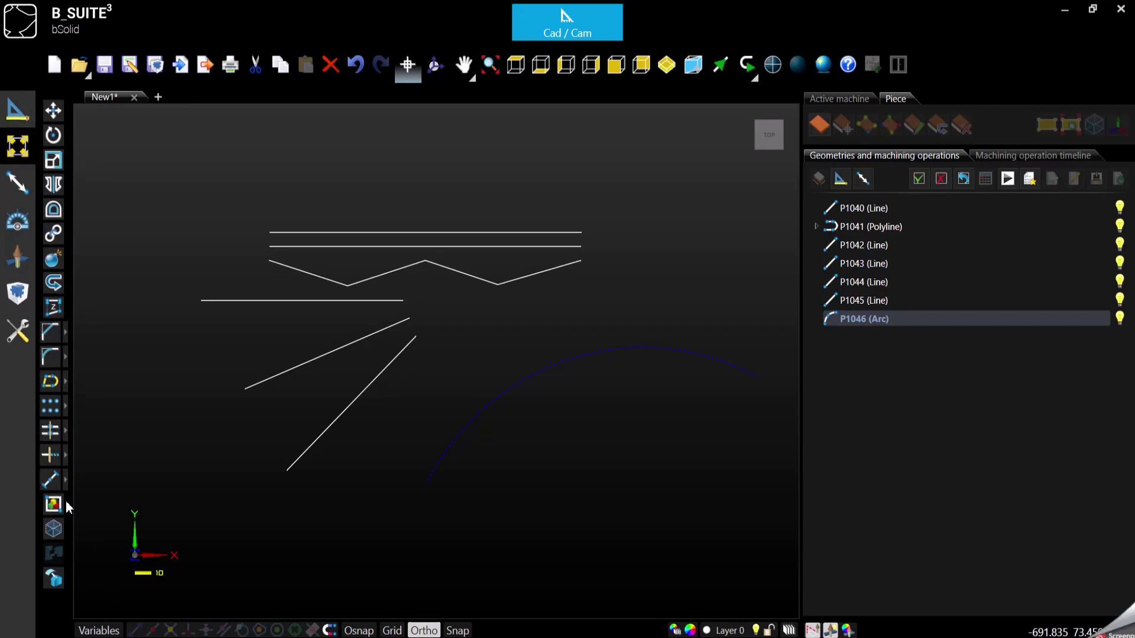
click(65, 479)
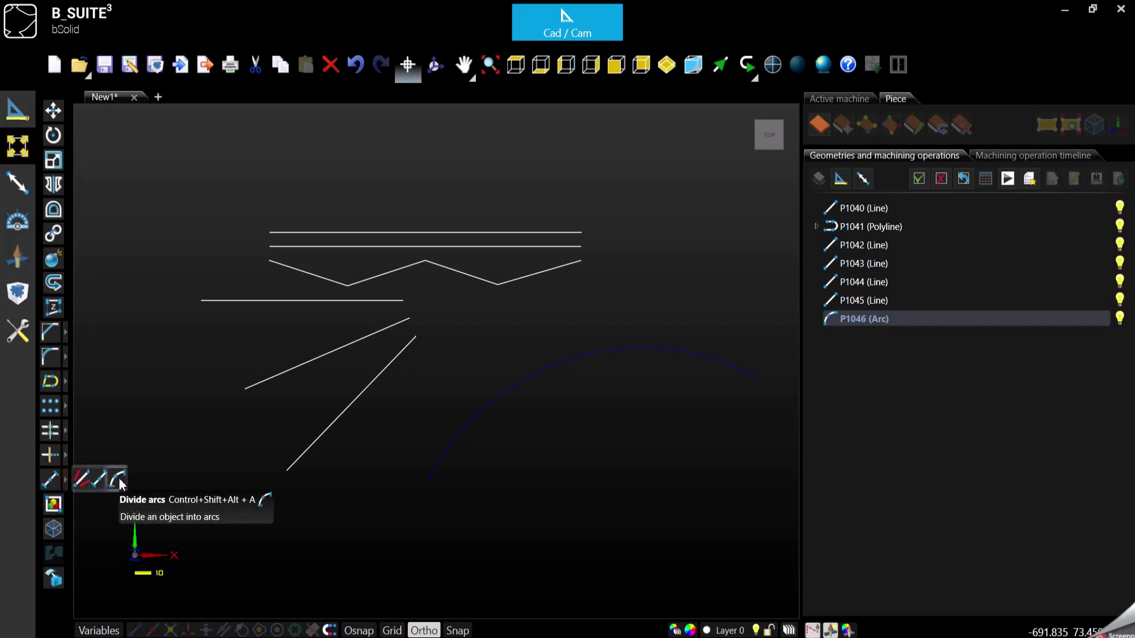
click(120, 483)
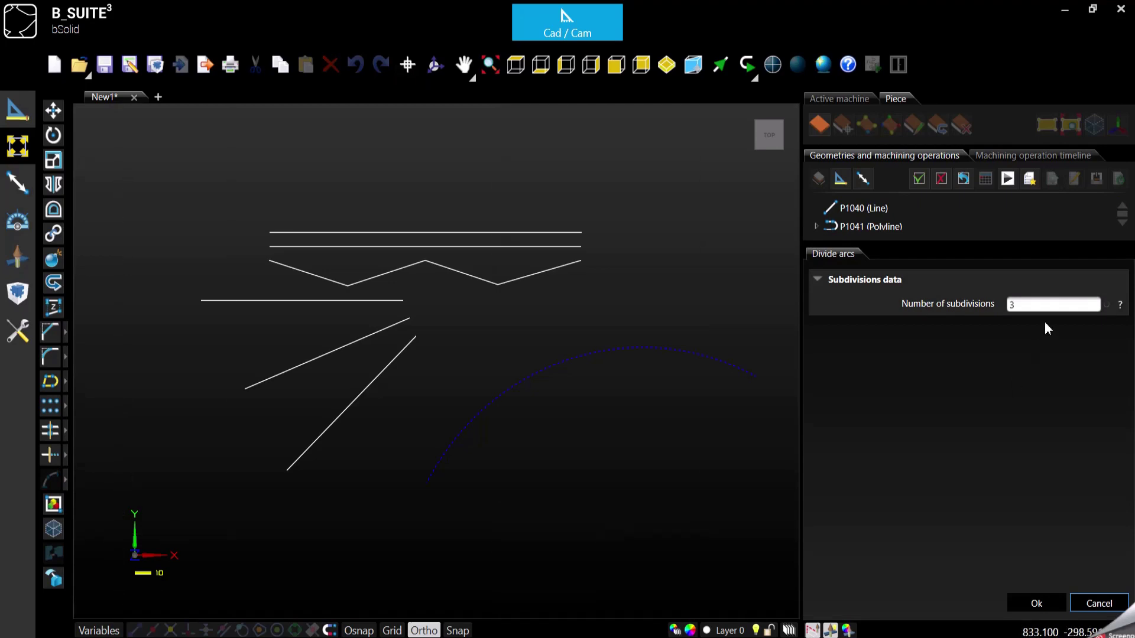
click(1036, 302)
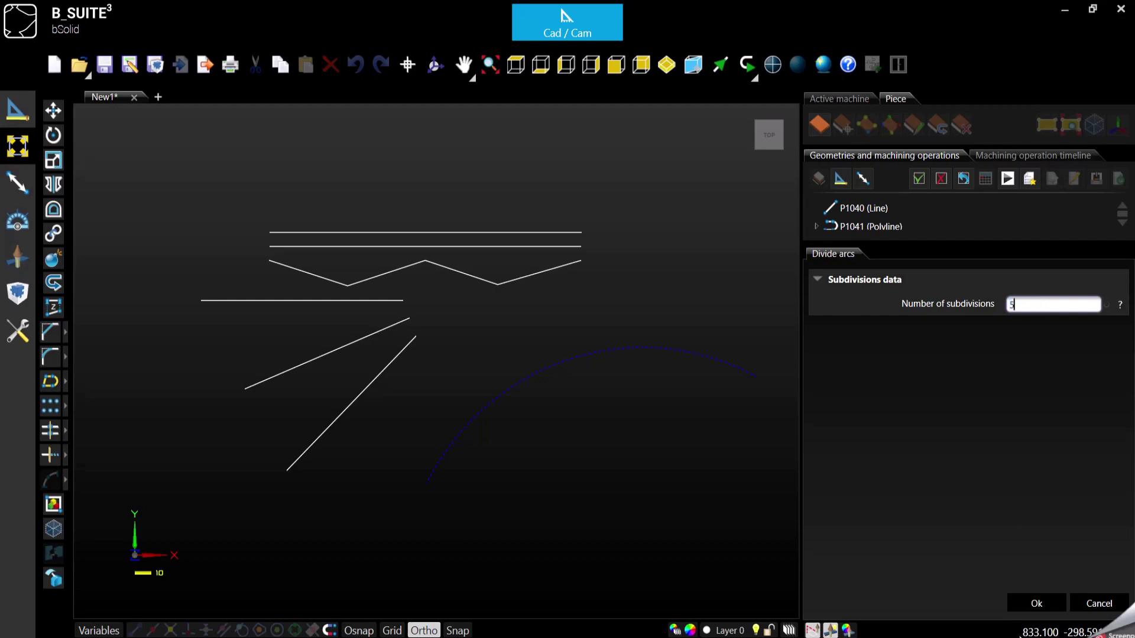
click(1028, 610)
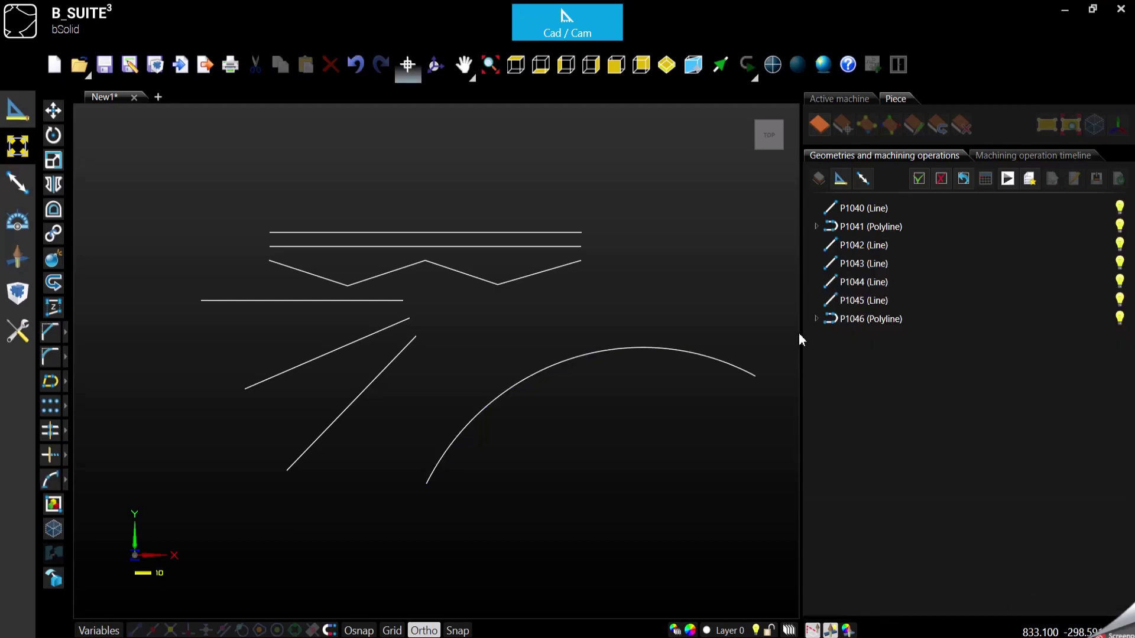
click(817, 317)
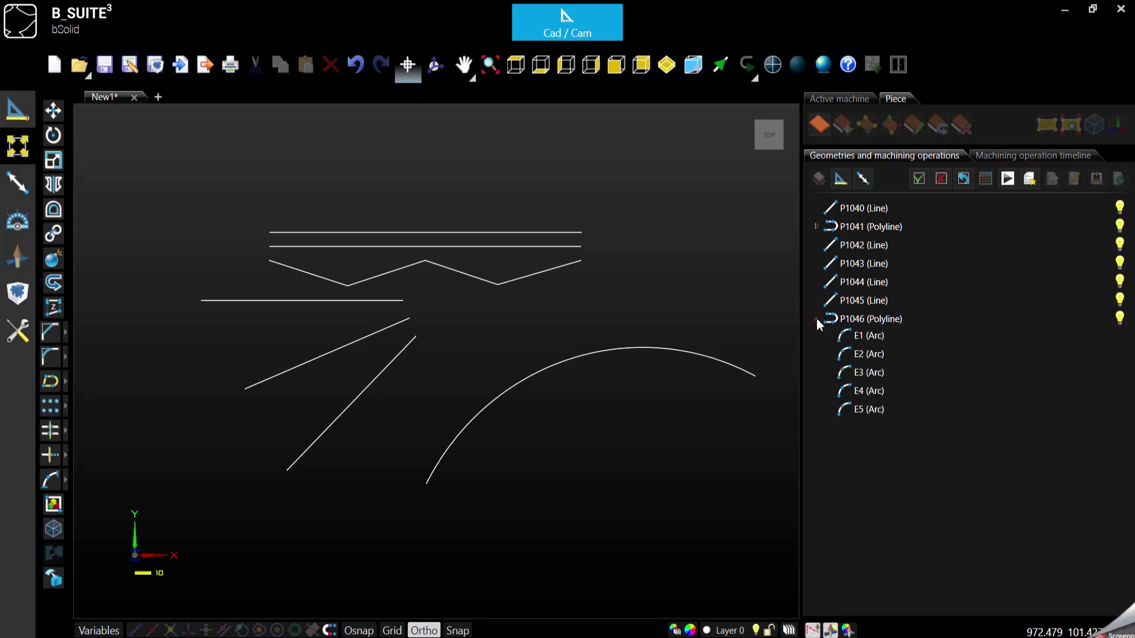
click(859, 335)
click(870, 353)
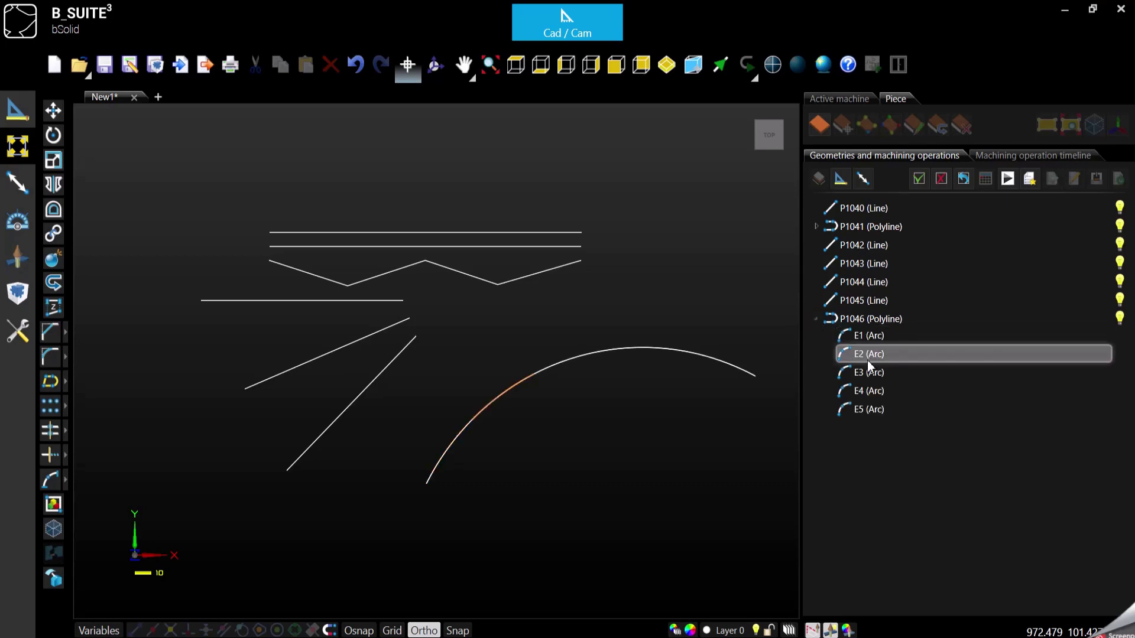
click(869, 372)
click(870, 391)
click(874, 410)
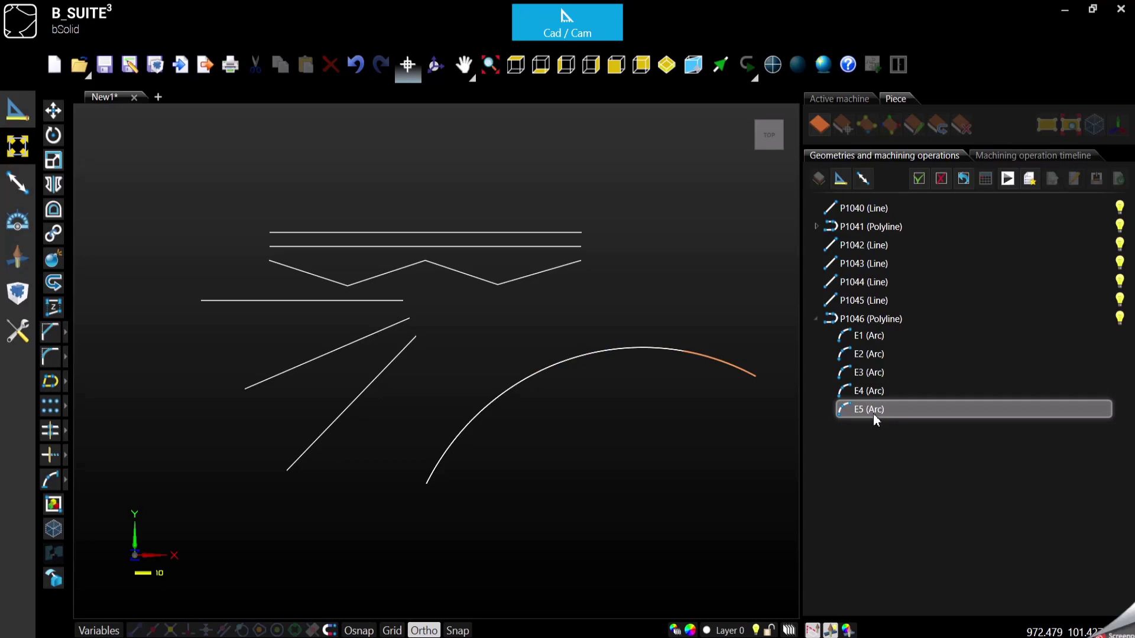
click(816, 318)
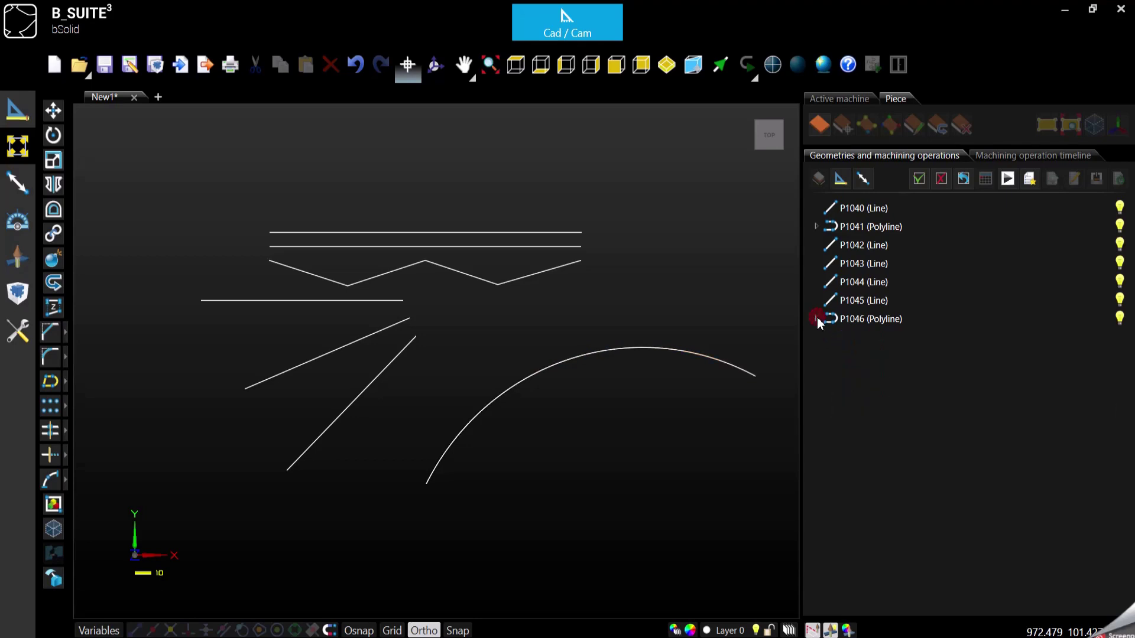
Move one vertex of arc polyline P1046 to sharpen the peak near its right end.
double_click(712, 359)
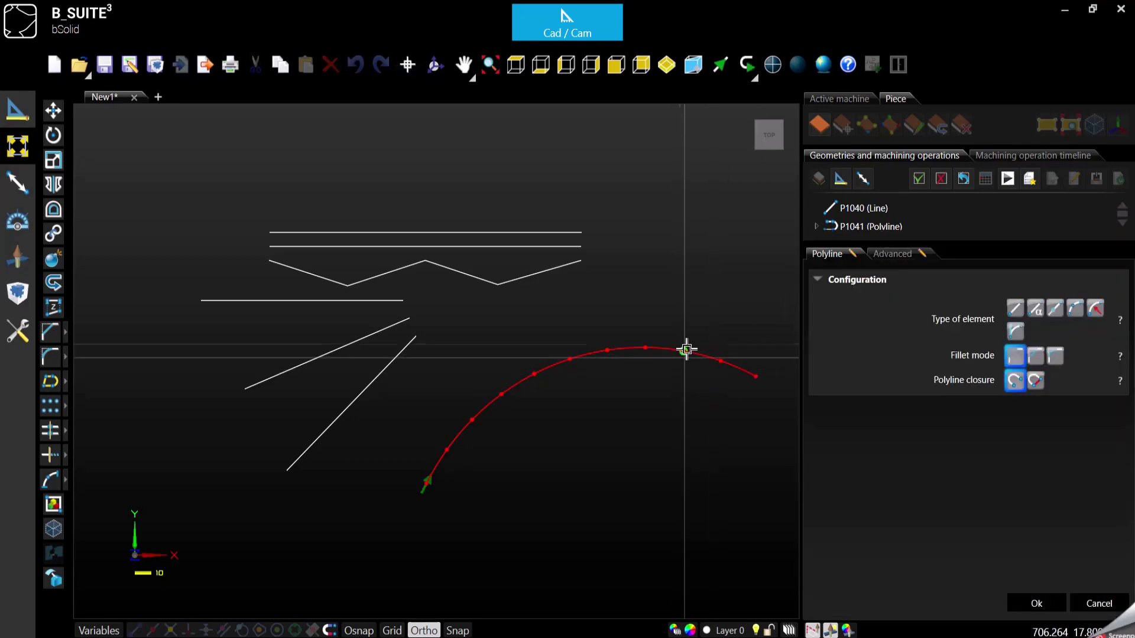
mouse_move(689, 352)
mouse_down()
mouse_move(689, 306)
mouse_move(694, 412)
mouse_move(711, 319)
mouse_move(684, 346)
mouse_up()
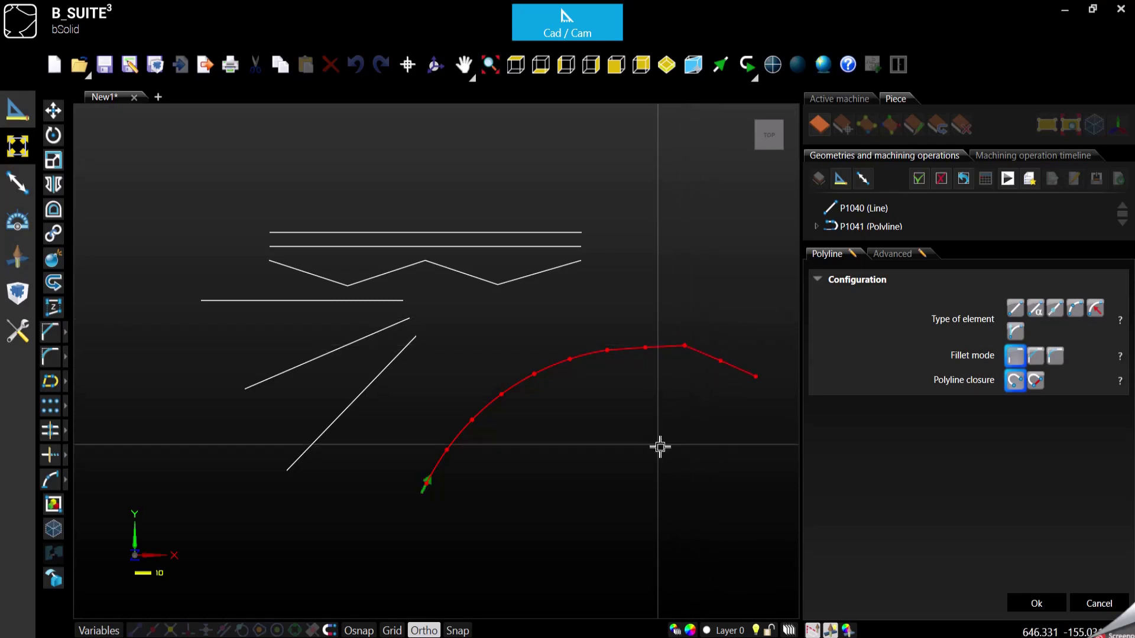
click(1037, 604)
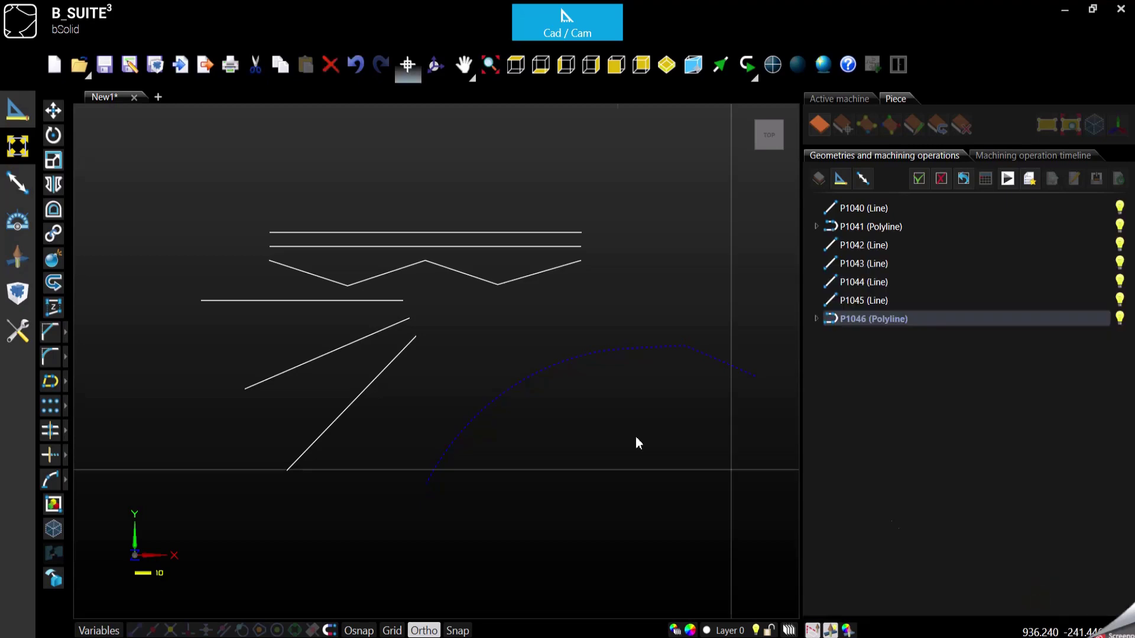
Explode polyline P1046 into five separate arcs, P1047 to P1051.
click(600, 349)
click(53, 258)
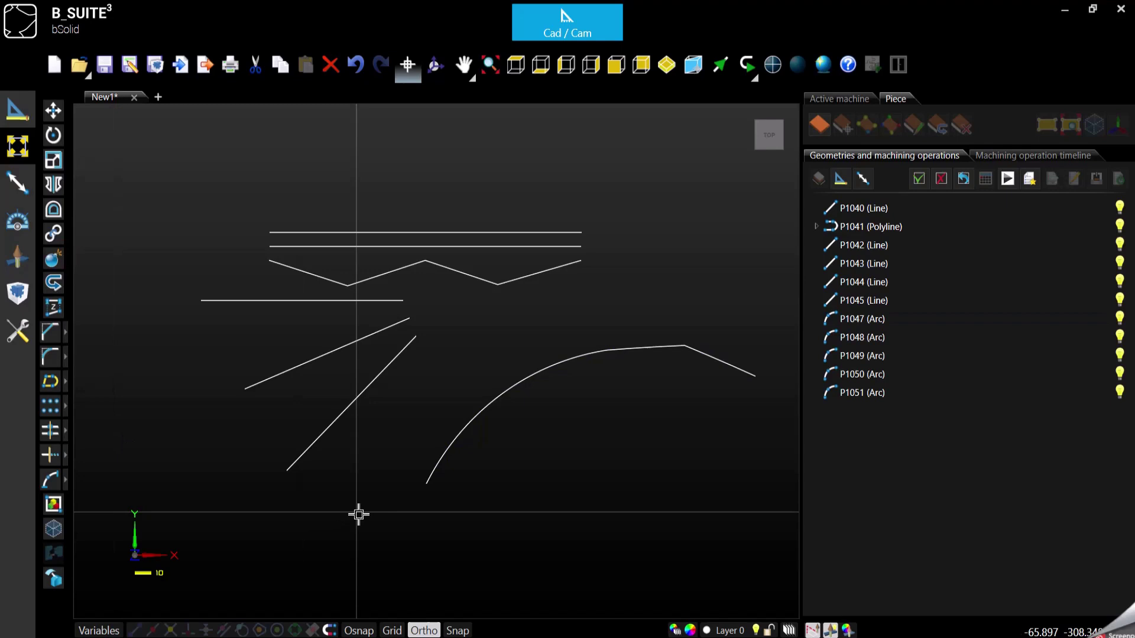